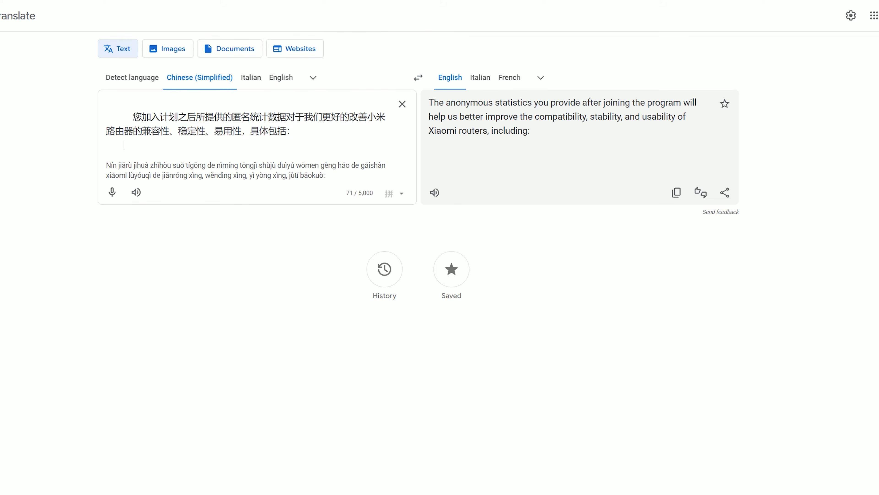
Step: Translate the Chinese intro paragraph and paragraphs 2 to 4 of the improvement program
key(ctrl+a)
text(1. 帮助您更及时的更新到小米路由器MiWiFi操作系统（ROM）、小米路由器手机应用（APP）的最新版本，更及时的修复各种可能出现的问题；)
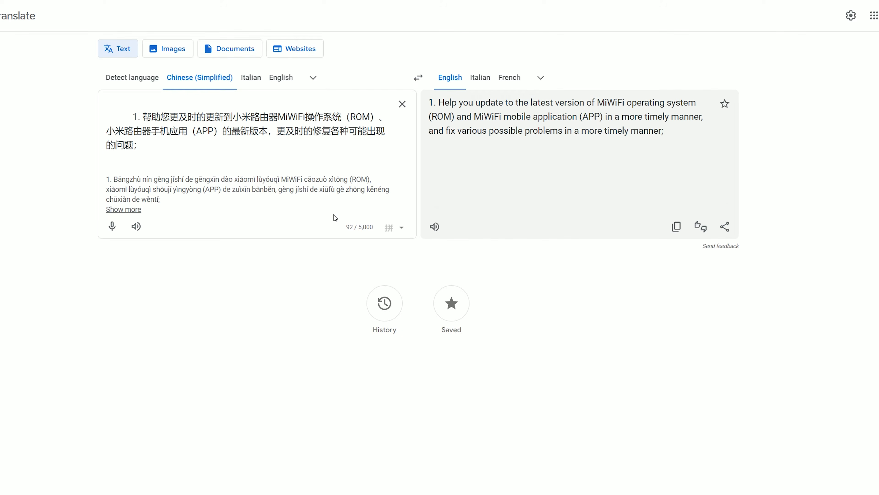
key(ctrl+a)
text(2. 更好的适配您的网络服务供应商（ISP）所提供的各种不同网络接入服务（ADSL、光纤等）；)
key(ctrl+a)
text(3. 帮助您更好的了解您的网络、硬盘使用情况，确保您的小米路由器持续稳定的为您提供服务；)
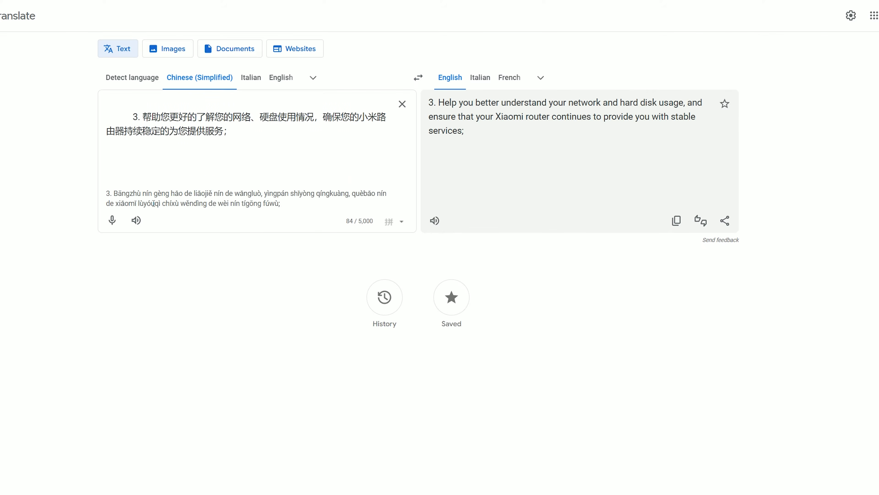
key(ctrl+a)
text(4. 更好的让小米路由器手机应用（APP）工作在您的手机上，并获得更流畅的操作体验；)
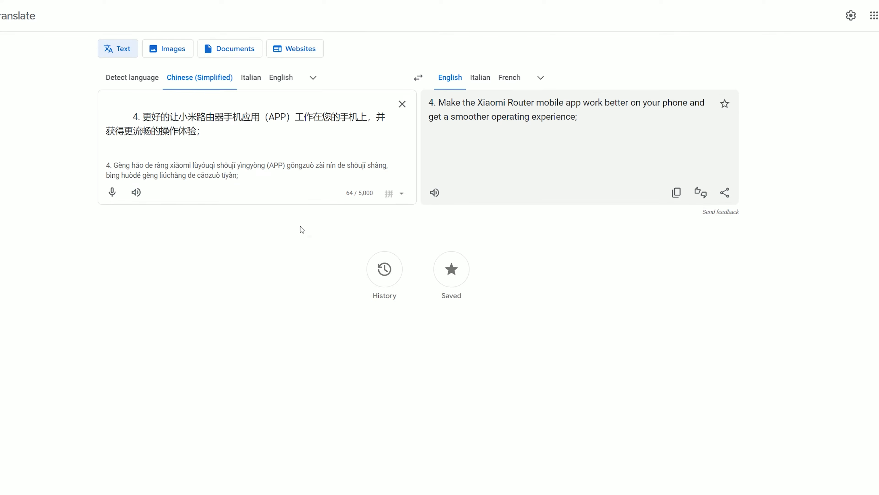
Step: Translate paragraphs 5 and 6 and the following Chinese paragraph
key(ctrl+a)
key(ctrl+v)
key(ctrl+a)
text(6. 更好的为路由器插件系统（游戏加速、网页加速、广告拦截等）的开发者提供匿名统计信息，帮助开发者们改进插件，让您获得更好的体验；)
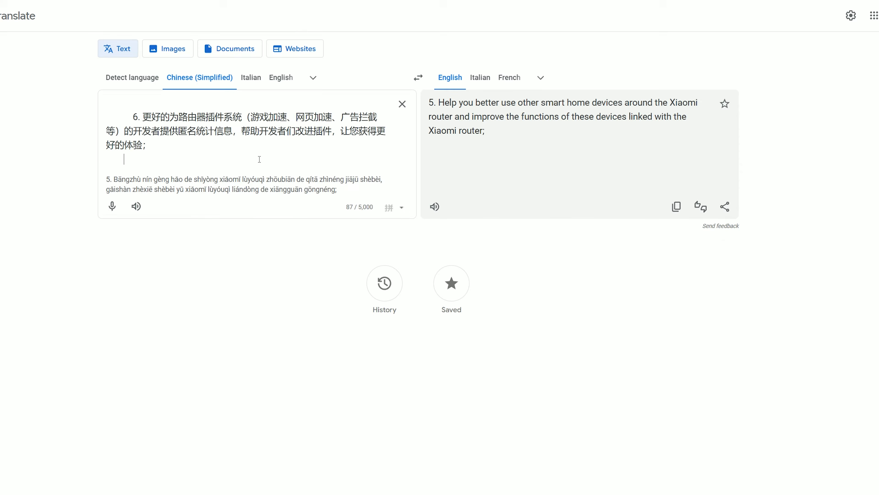
key(ctrl+a)
text(根据小米路由器系列产品的不断改进与更新，我们有可能会对本计划进行修改，届时将会在小米路由器手机应用（APP）或路由器管理后台（web）的方式通知您。如果您没有改变之前的用户体验改进计划状态，即表示您接受我们的修改并且继续加入本计划。)
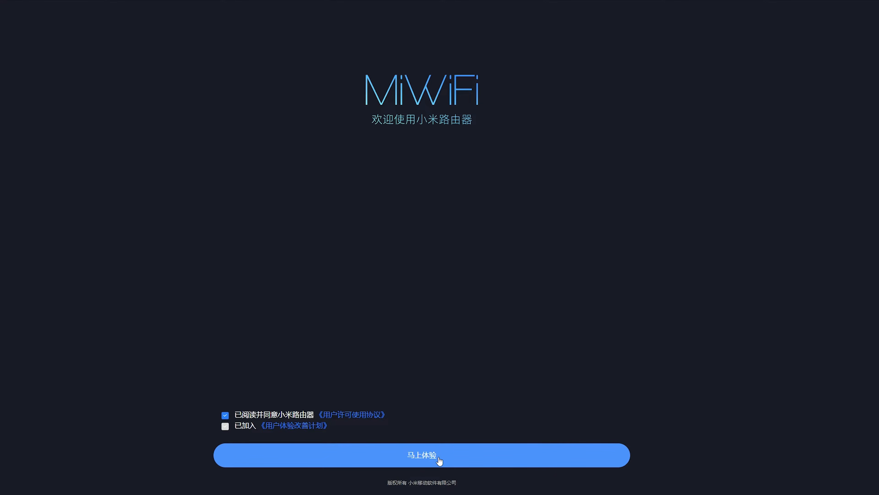
Step: Split Wi-Fi into separate Xiaomi_C6E4 and Xiaomi_C6E4_5G networks, set both passwords, and apply
click(439, 459)
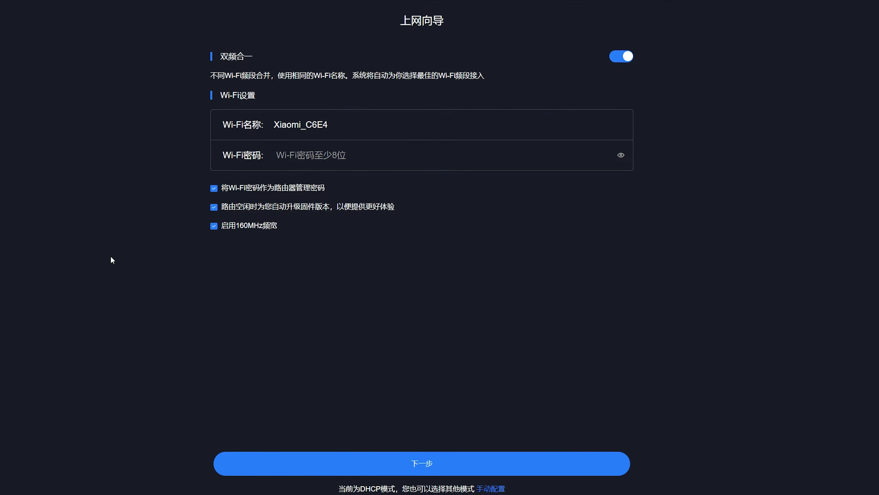
click(622, 58)
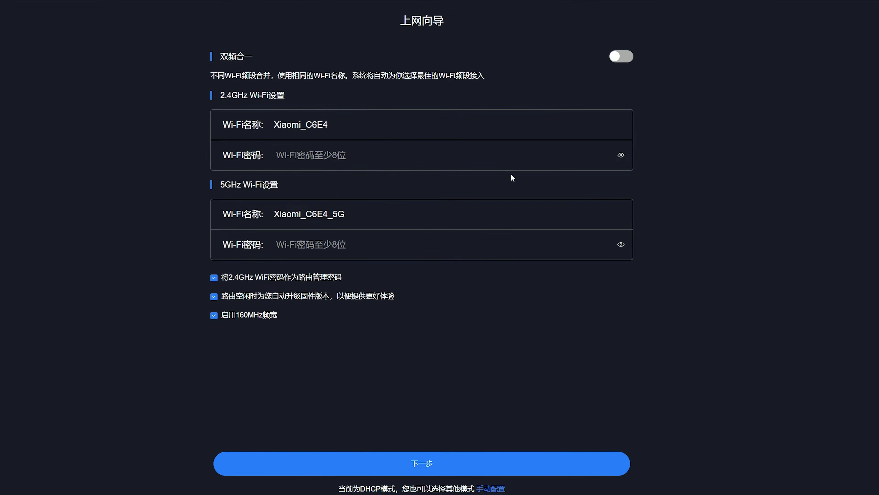
text(••••••••••••)
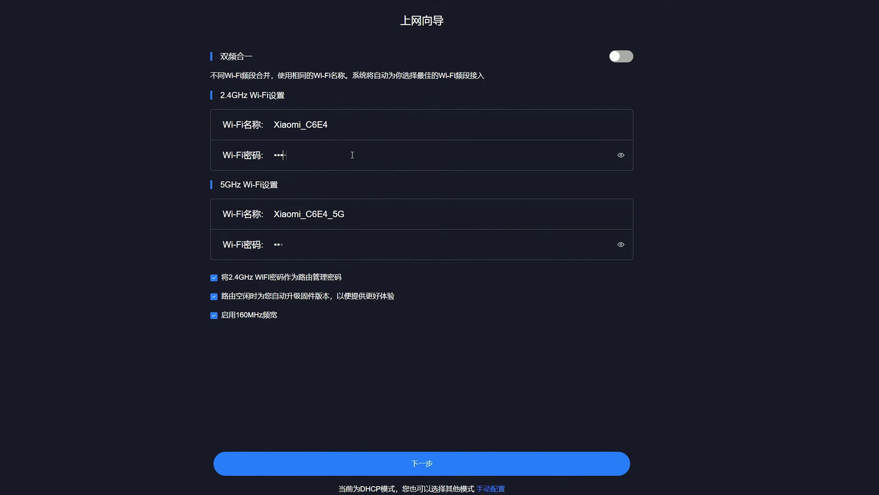
click(333, 247)
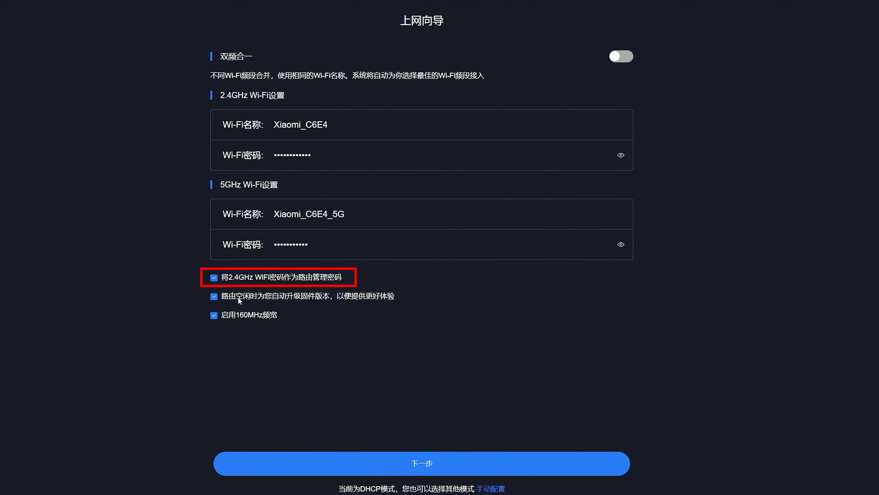
click(433, 461)
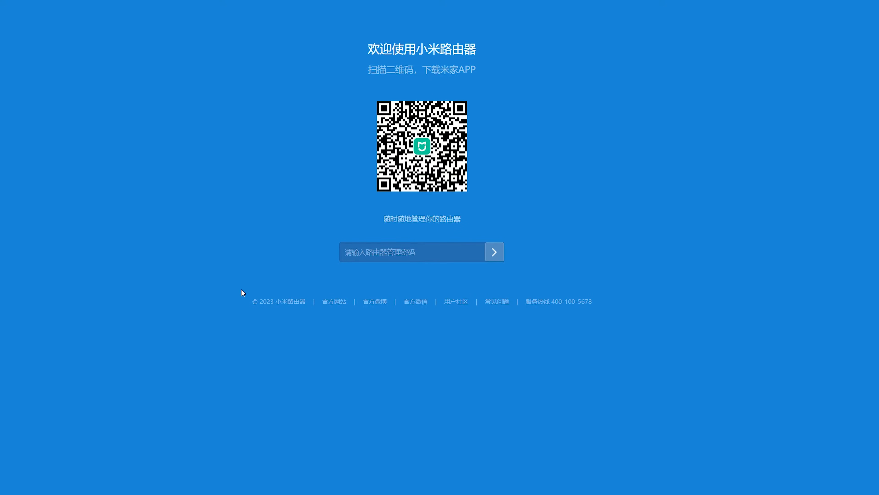
Step: Translate the line under the QR code into English: 'Manage your router on the go'
drag(465, 221, 384, 219)
right_click(440, 221)
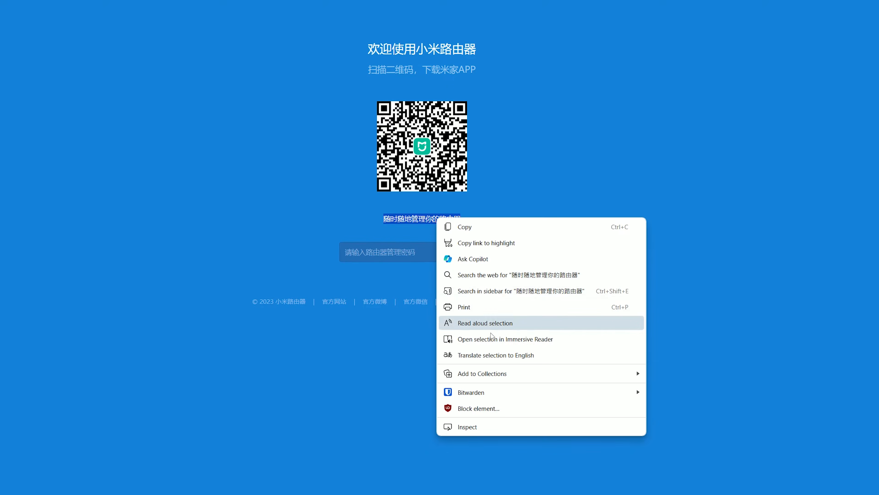
click(509, 354)
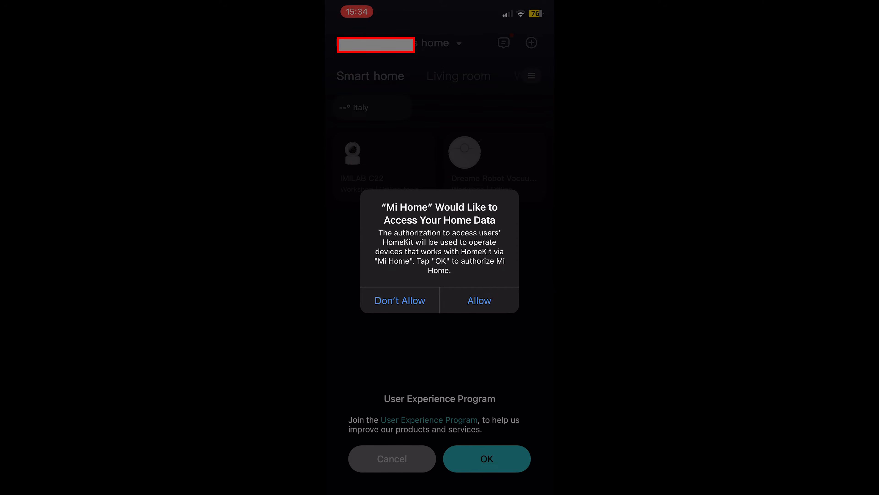
Step: Deny home data, microphone, Bluetooth and local network access, then dismiss the Bluetooth and experience-program prompts
click(400, 301)
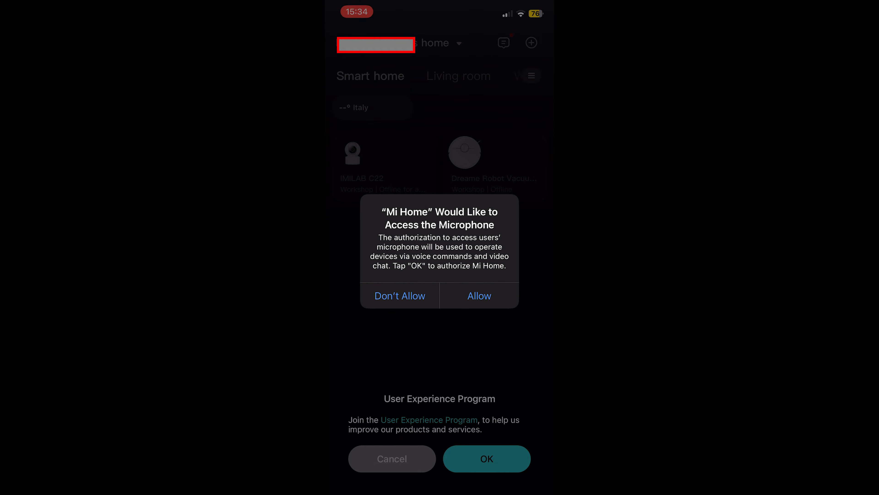
click(400, 296)
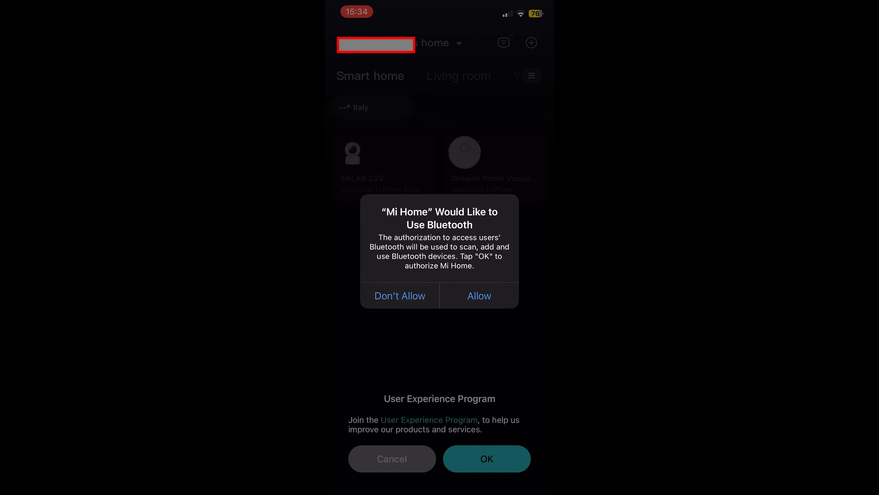
click(400, 296)
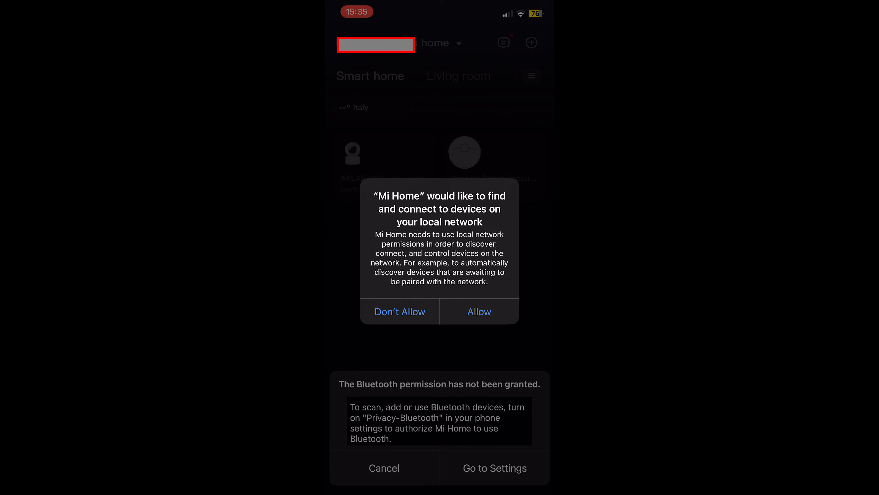
click(400, 311)
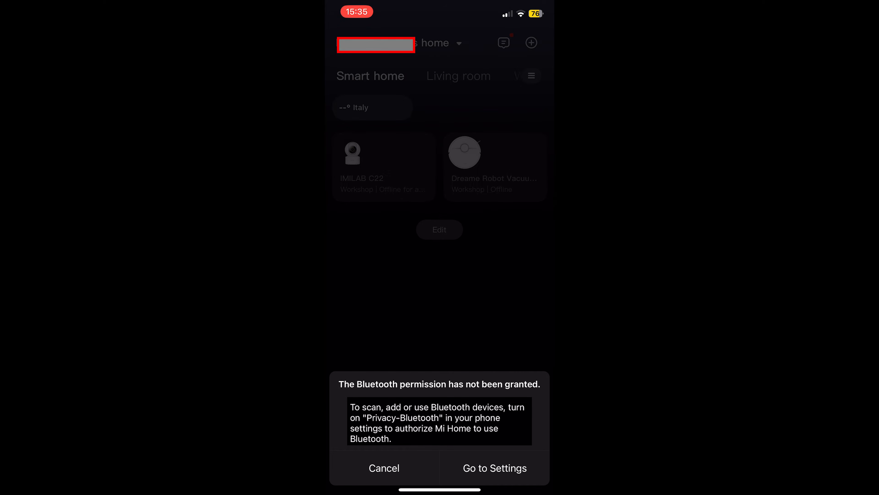
click(384, 468)
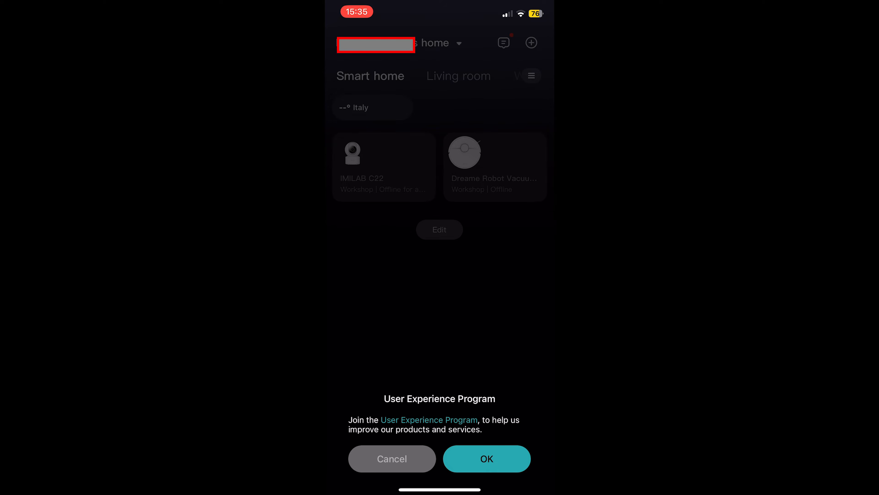
click(487, 458)
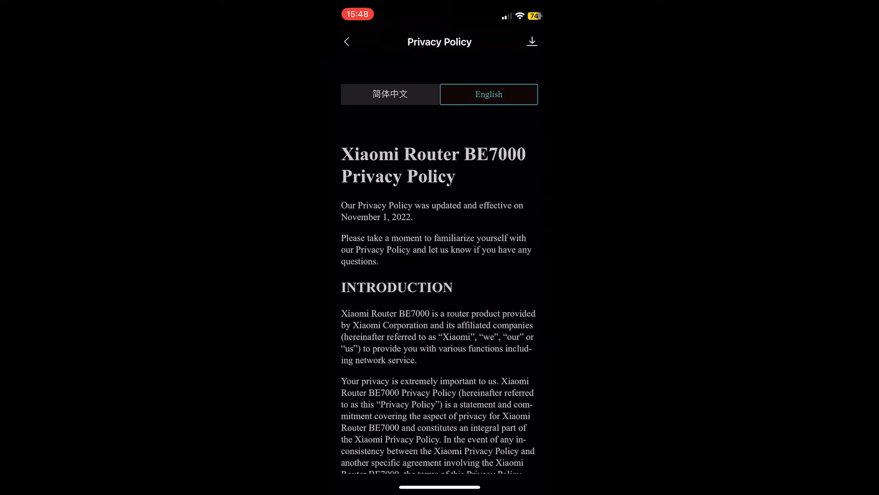
Step: Scroll through the Xiaomi Router BE7000 Privacy Policy, agree to it, and view the router dashboard
scroll(440, 264, down, 15)
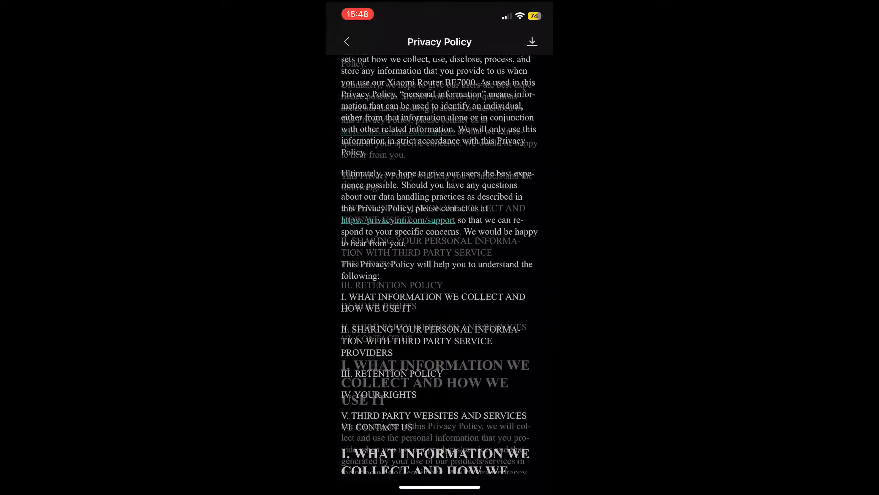
scroll(439, 263, down, 15)
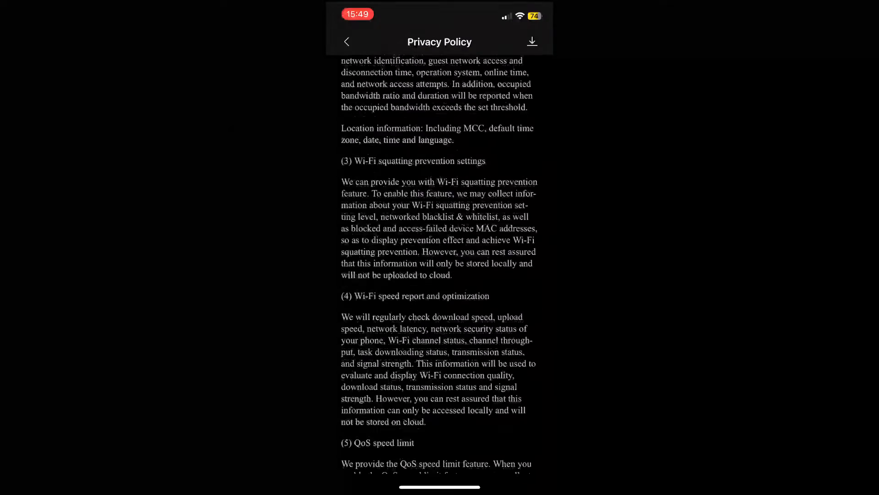
scroll(439, 264, down, 15)
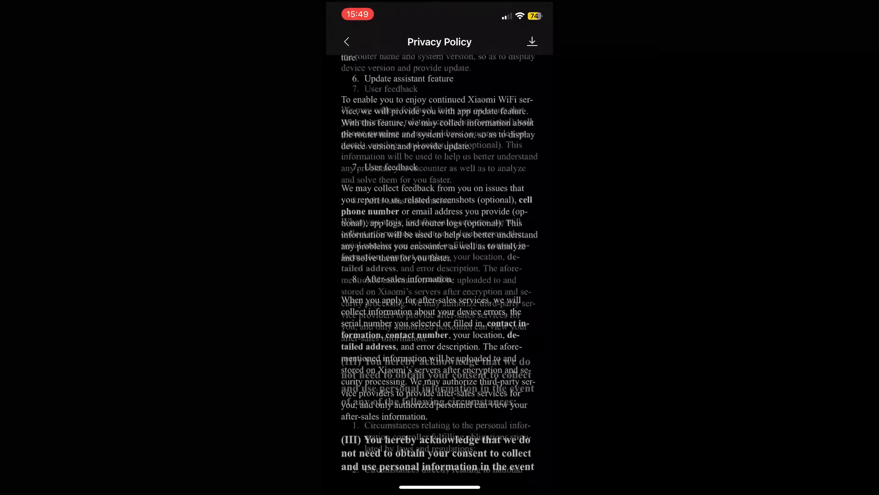
scroll(440, 263, down, 15)
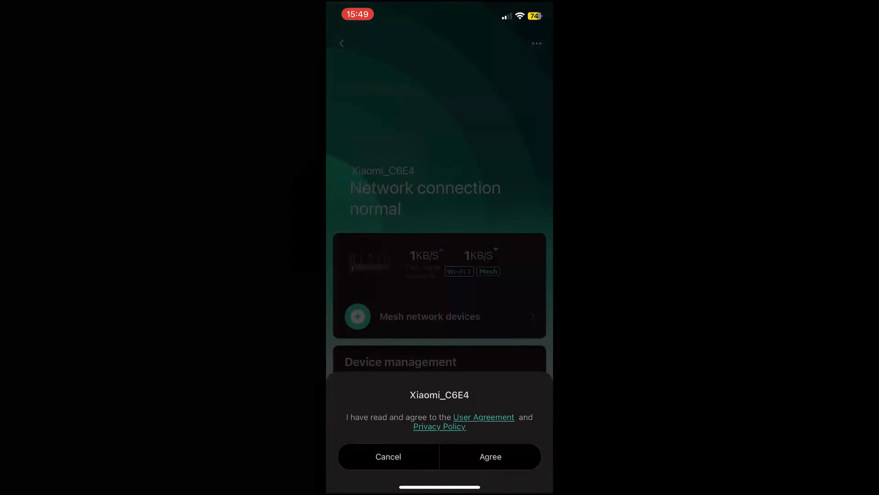
click(490, 457)
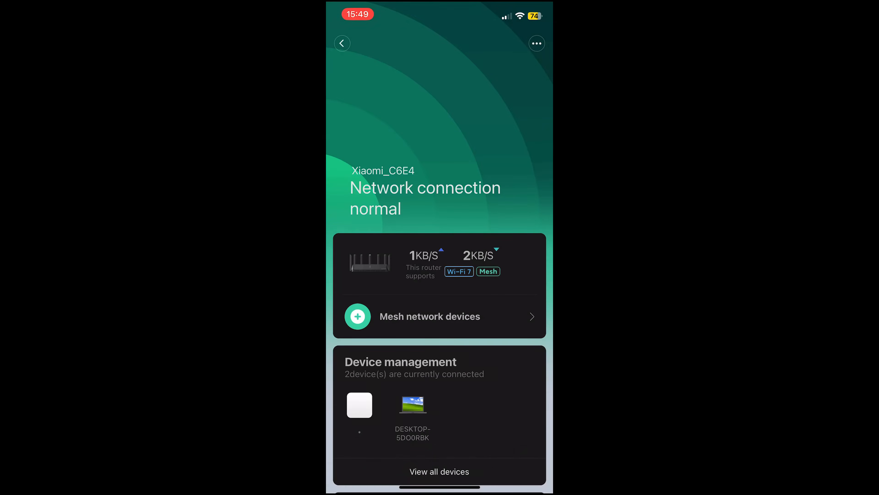
scroll(439, 264, down, 15)
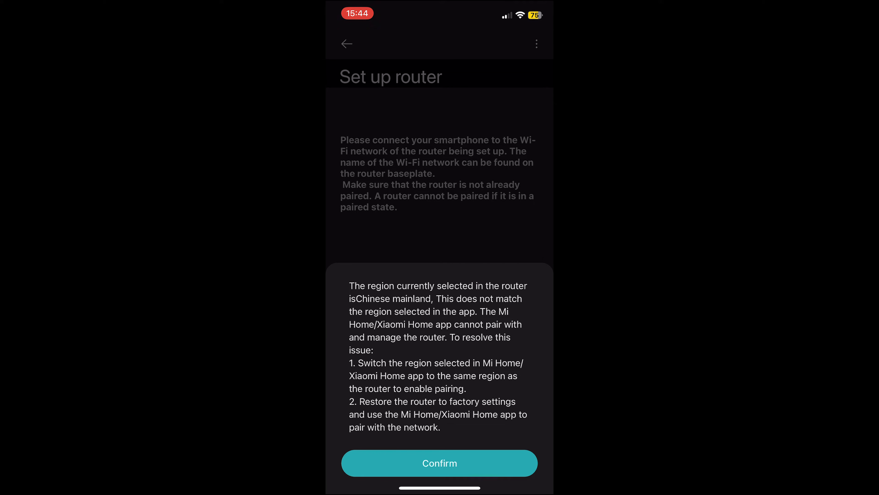
Step: Acknowledge the region mismatch warning and return to the Mi Home home screen
click(440, 463)
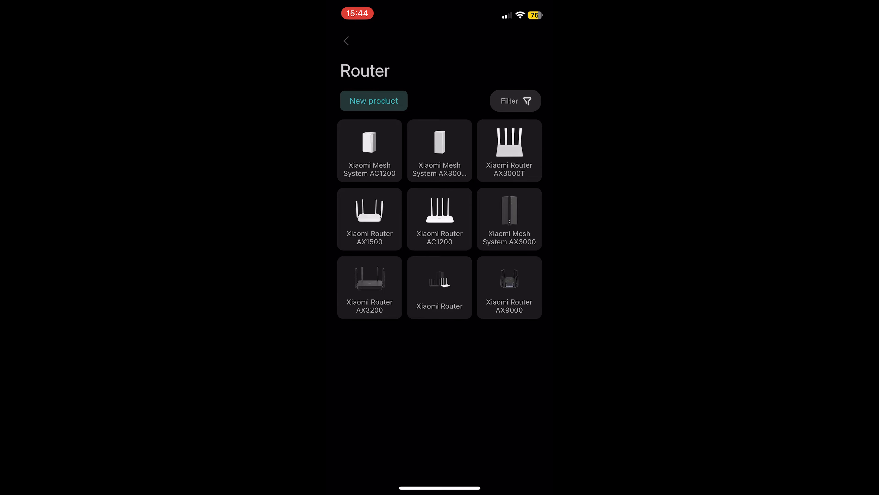
click(346, 41)
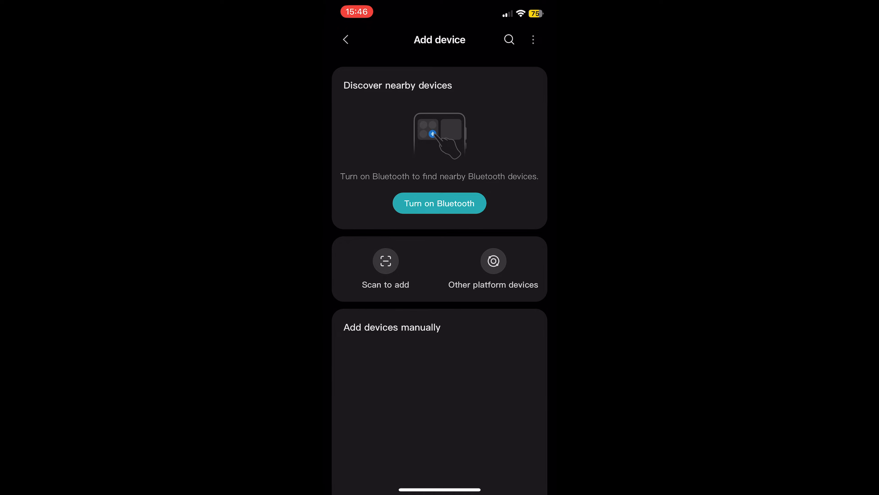
click(346, 41)
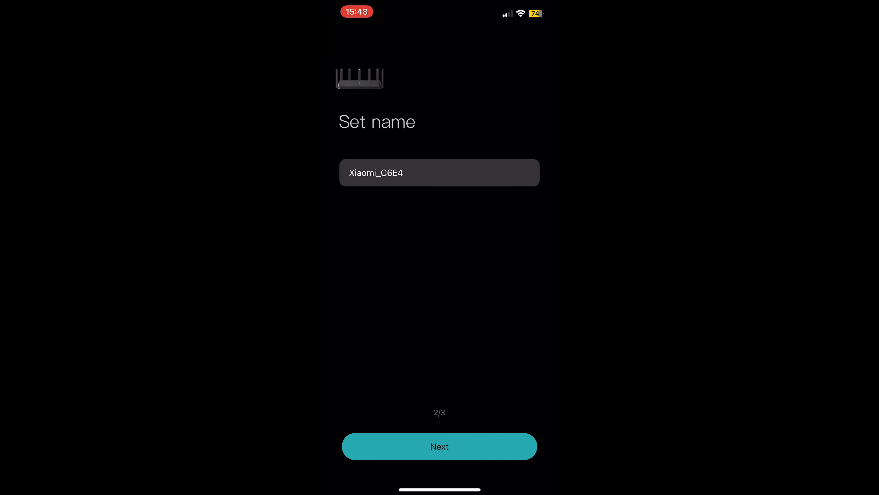
Step: Keep the router name, decline family sharing without future prompts, and read the Privacy Policy
click(440, 446)
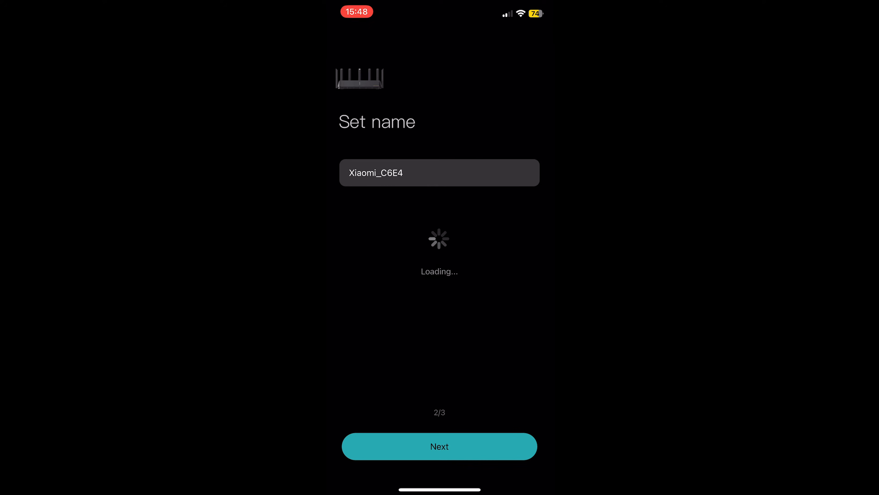
click(439, 411)
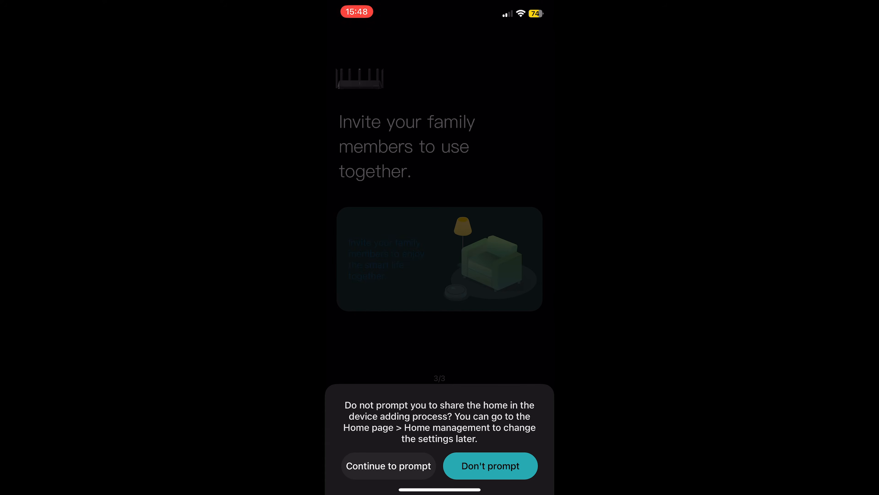
click(490, 466)
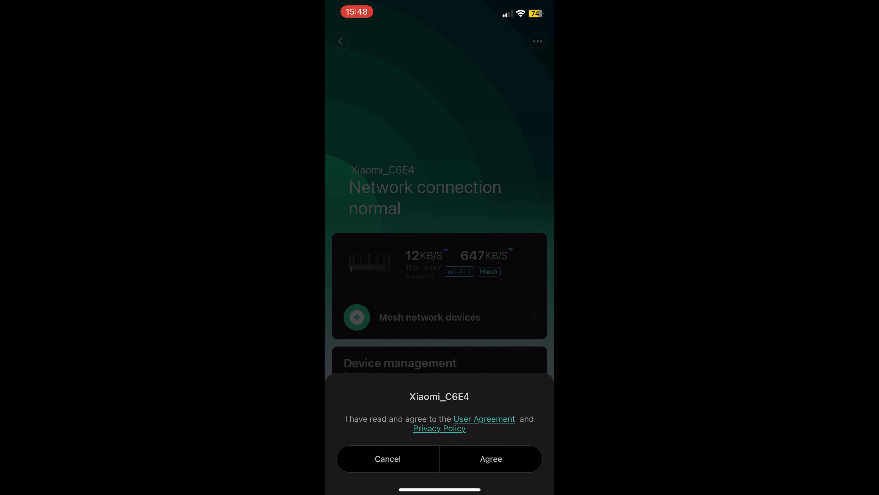
click(439, 428)
scroll(439, 270, down, 20)
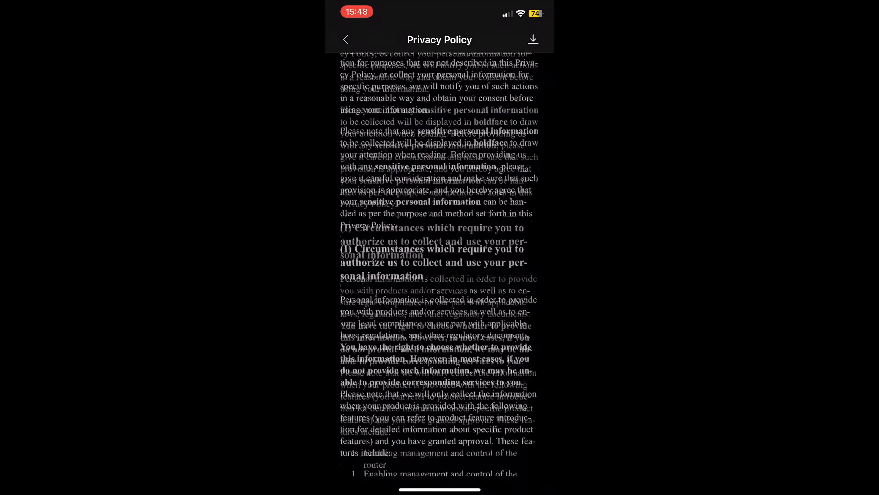
scroll(439, 270, down, 20)
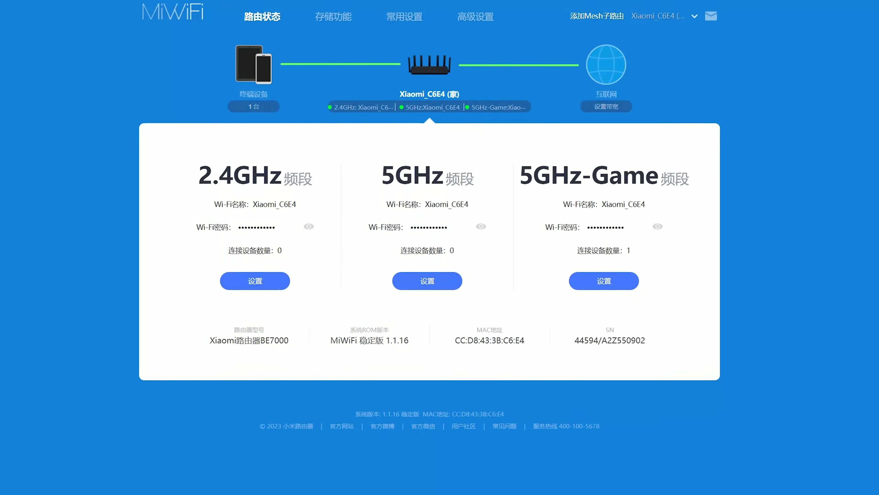
Step: Show the Wi-Fi settings in English and keep Tri-band mode as the working mode
click(404, 16)
click(624, 77)
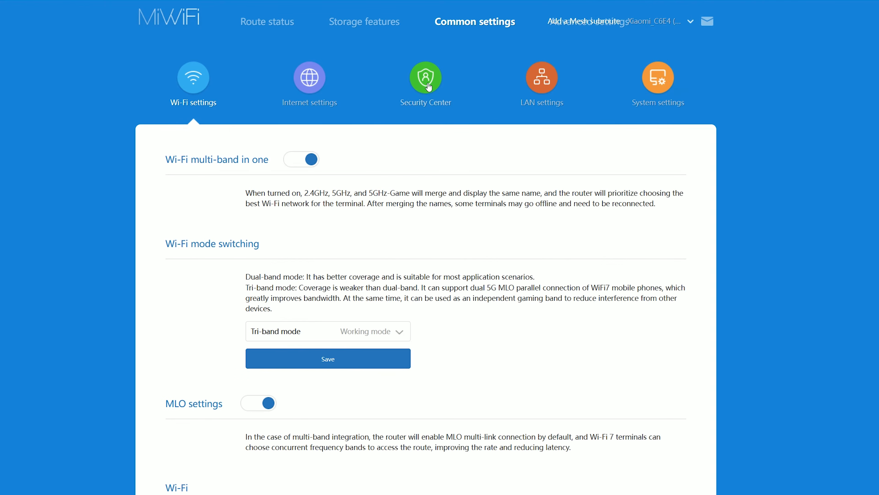
scroll(210, 215, down, 3)
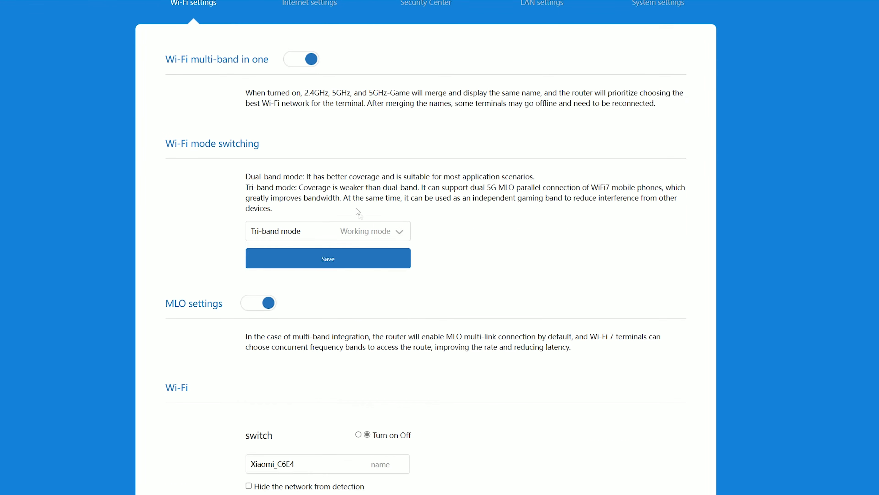
click(373, 228)
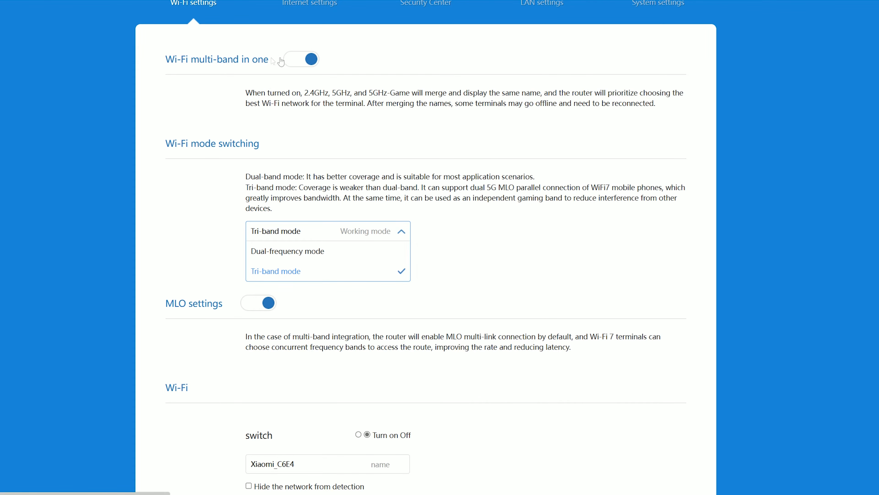
click(347, 122)
Step: Review the Wi-Fi options, highlighting the Wi-Fi 5 compatible mode description
scroll(212, 255, down, 10)
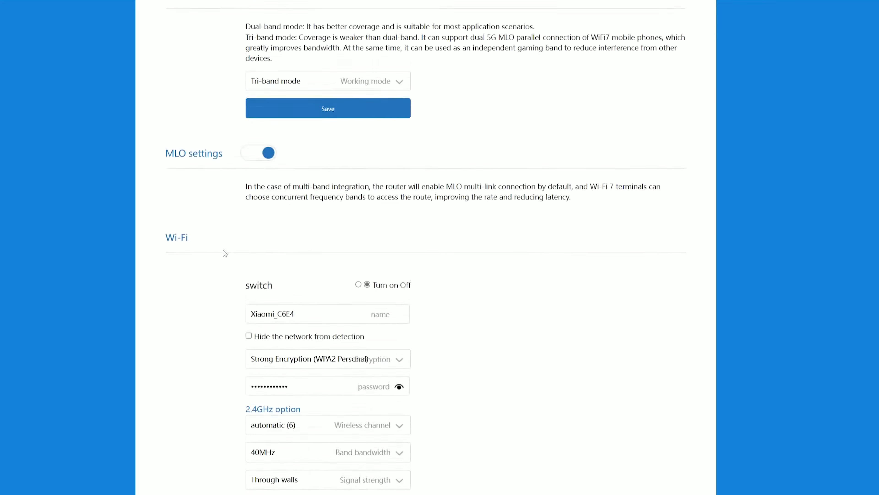
scroll(234, 241, down, 9)
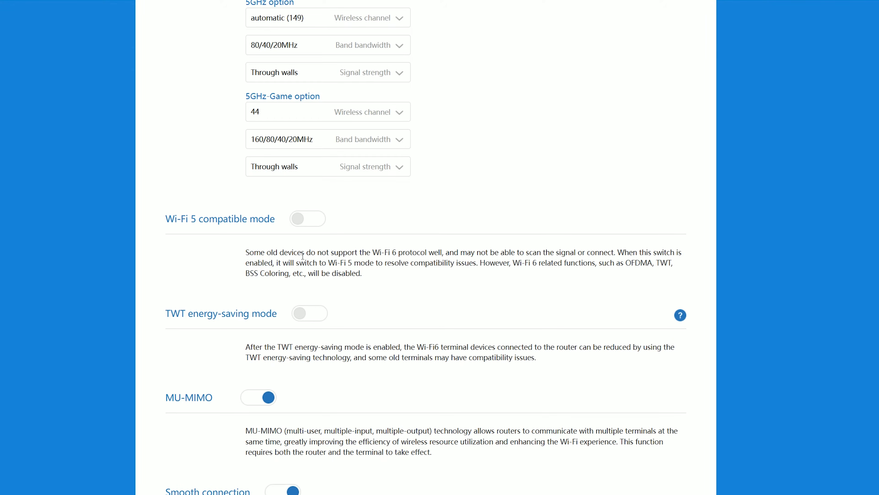
drag(386, 281, 245, 251)
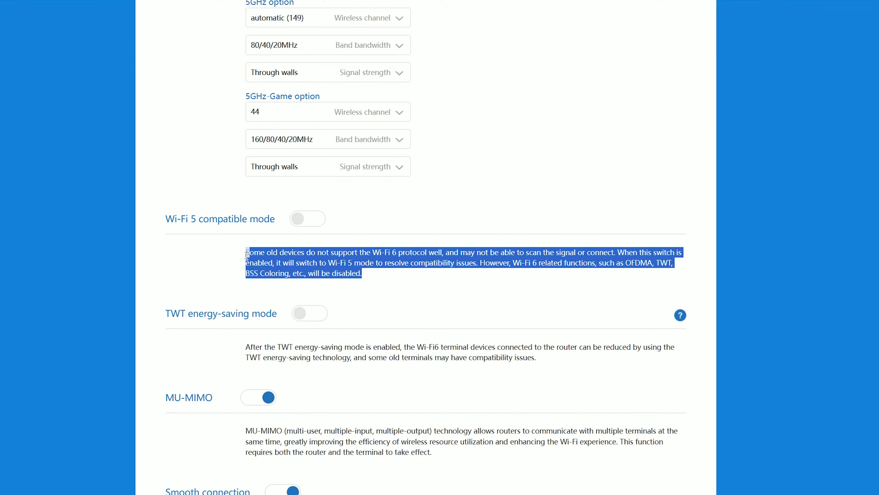
scroll(171, 278, down, 3)
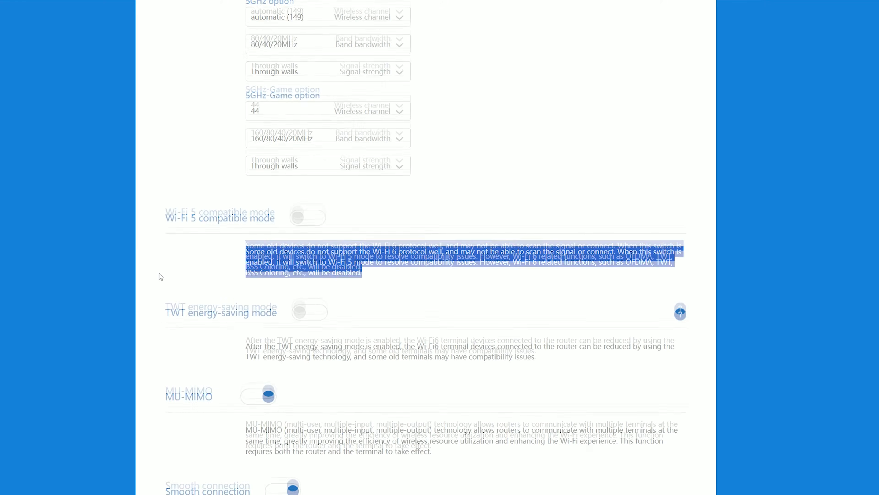
scroll(178, 272, up, 15)
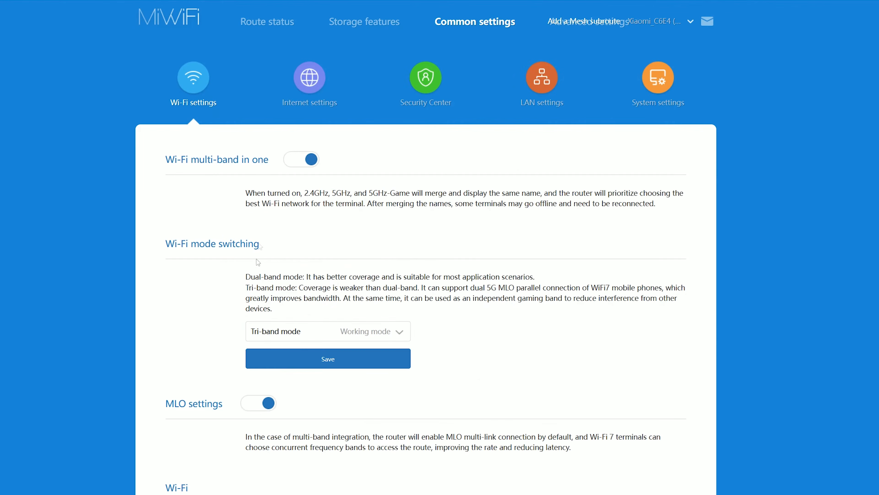
click(319, 77)
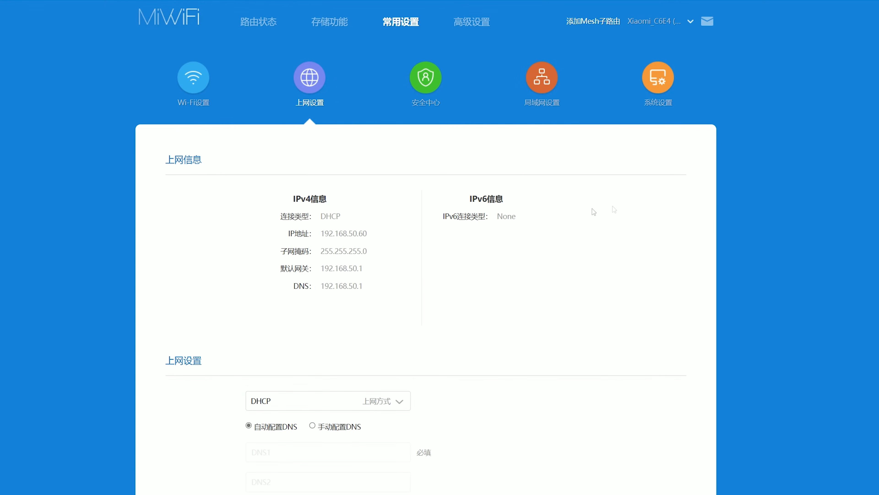
Step: Translate the Internet settings page to English and keep WAN port mode on Fixed WAN outlet
scroll(656, 243, down, 10)
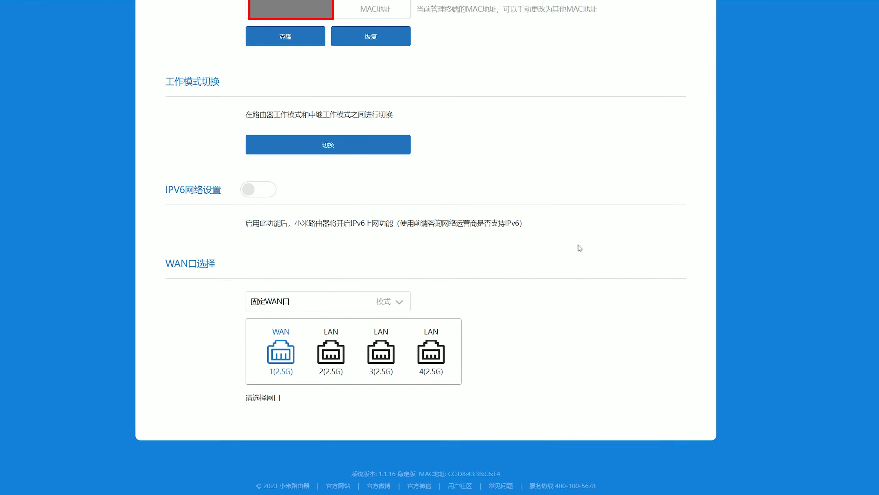
click(313, 300)
right_click(791, 132)
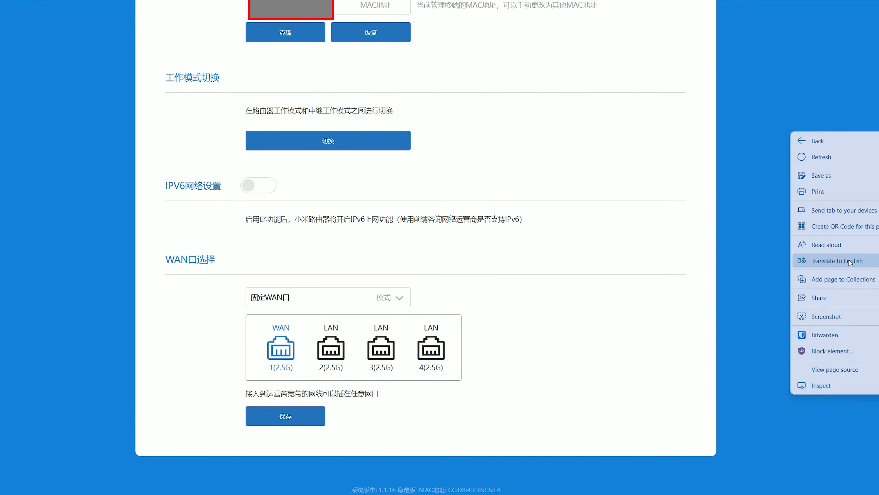
click(841, 257)
click(343, 308)
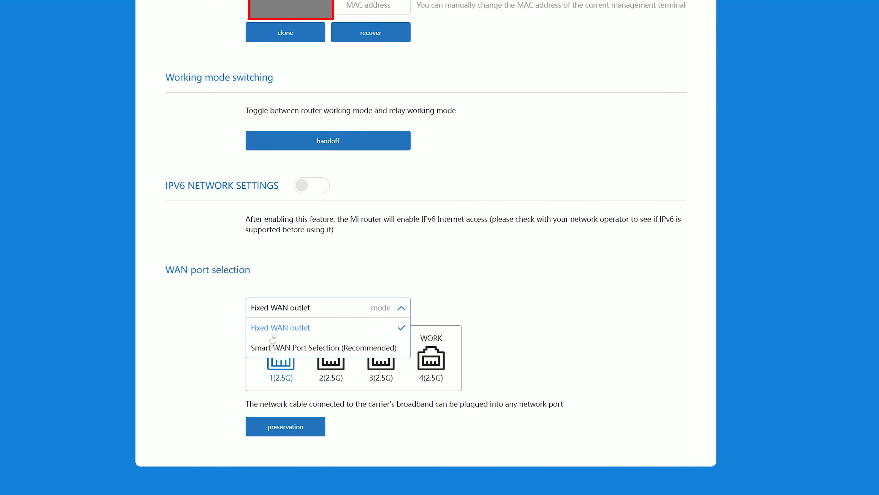
click(560, 350)
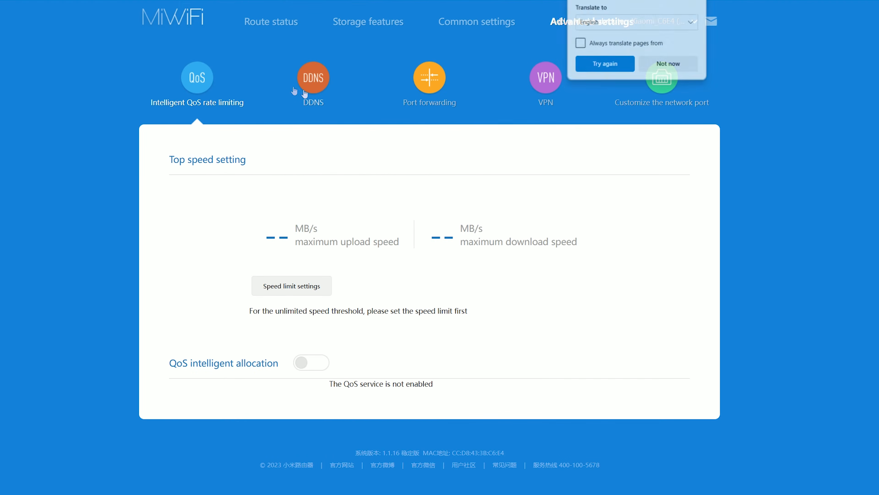
Step: On the English network port page, enable Dual WAN and LAN aggregation, keeping Bandwidth aggregation mode
click(669, 64)
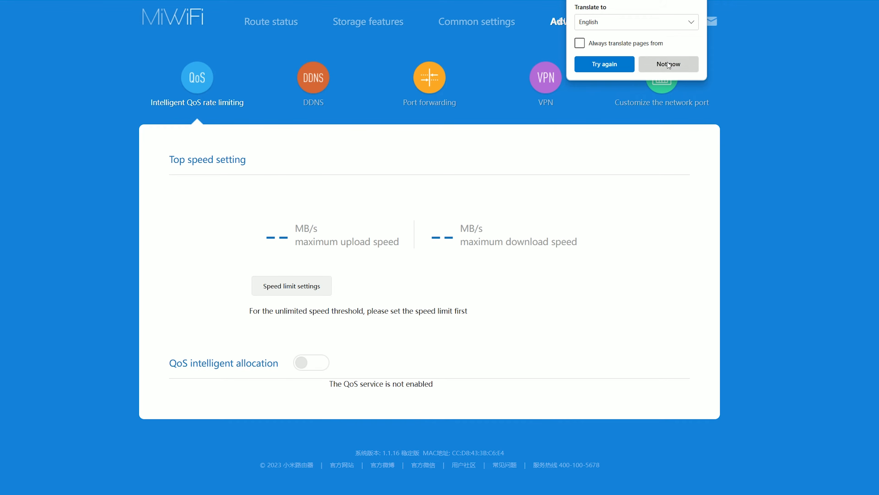
click(654, 91)
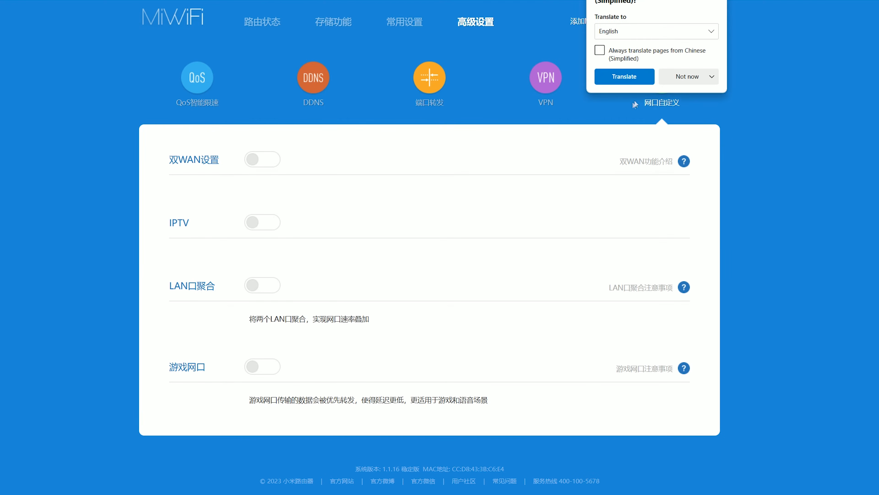
click(624, 77)
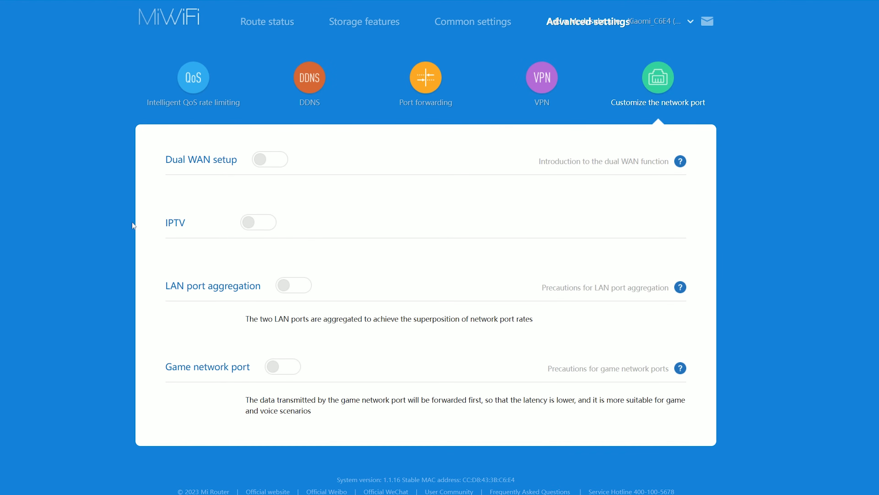
click(263, 160)
scroll(173, 244, down, 5)
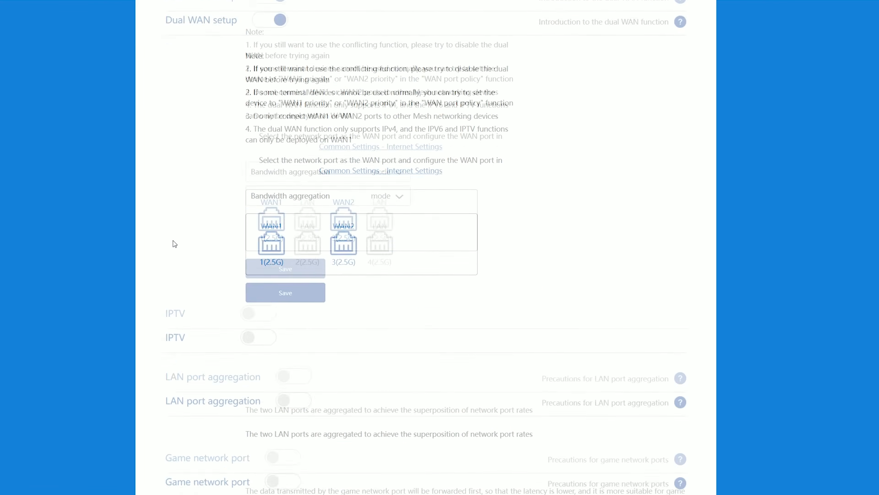
click(284, 276)
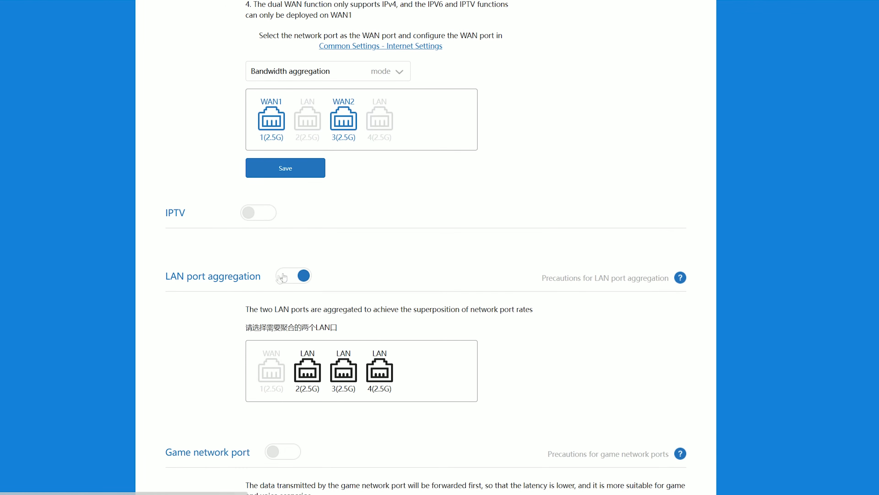
scroll(202, 331, down, 3)
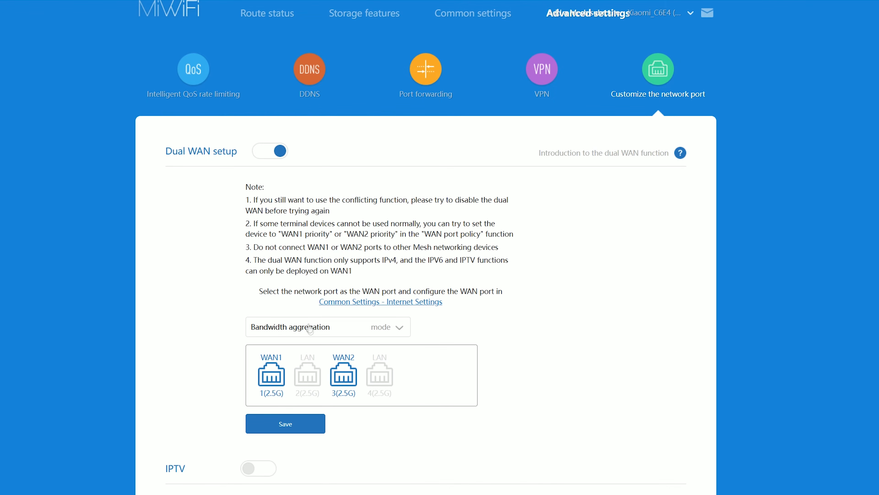
click(311, 327)
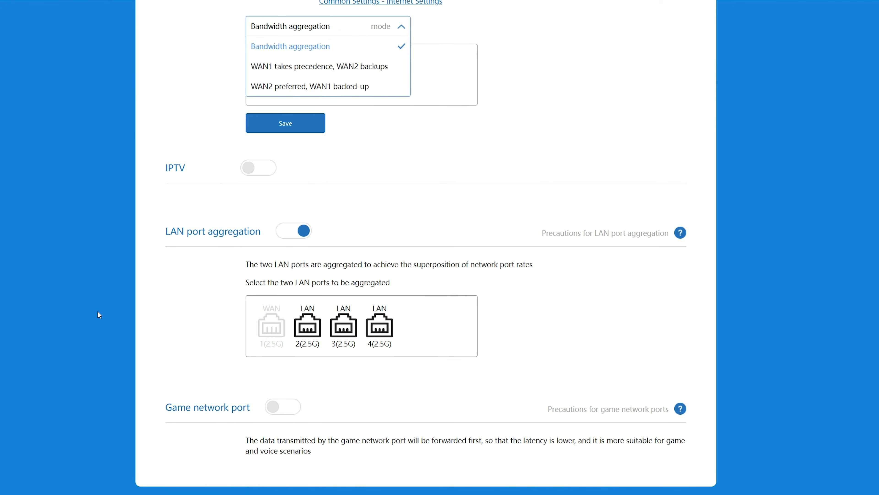
click(167, 272)
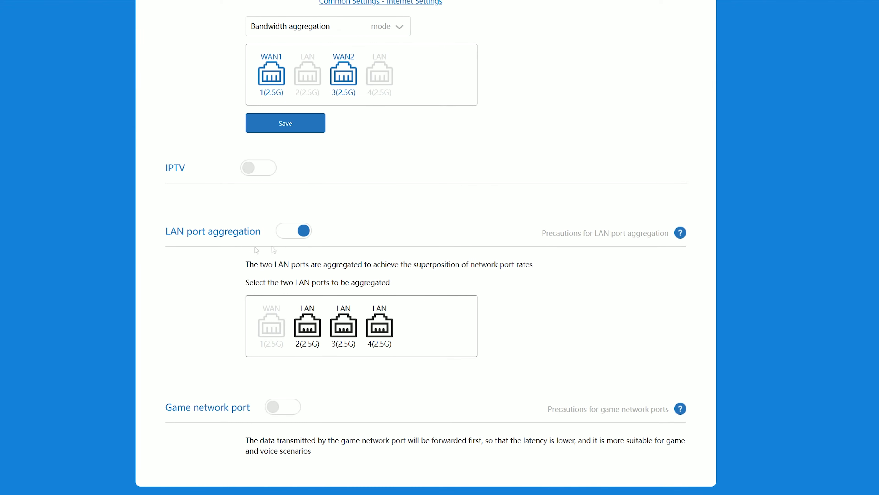
Step: Enable the game network port and assign it to LAN port 2
scroll(208, 338, down, 2)
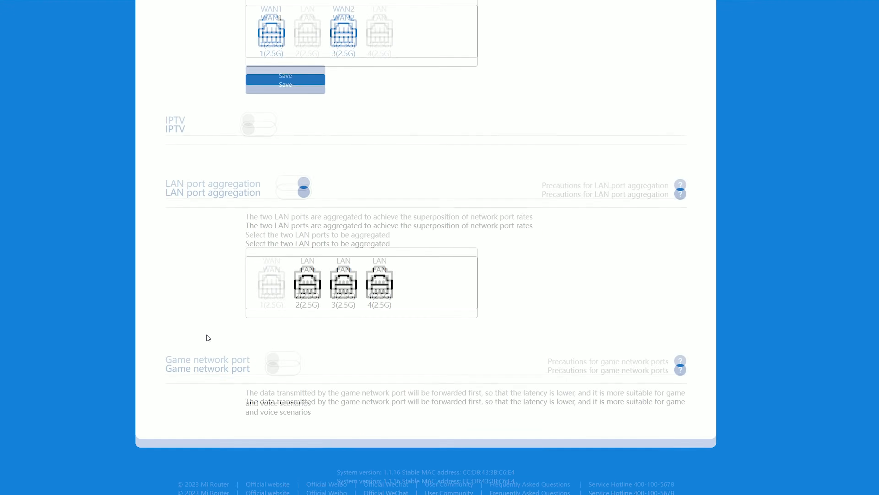
click(281, 357)
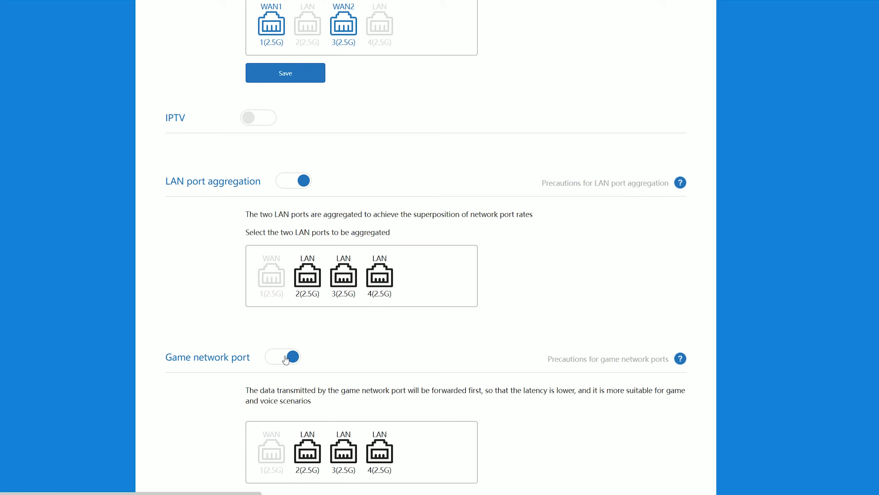
scroll(222, 393, down, 3)
click(308, 364)
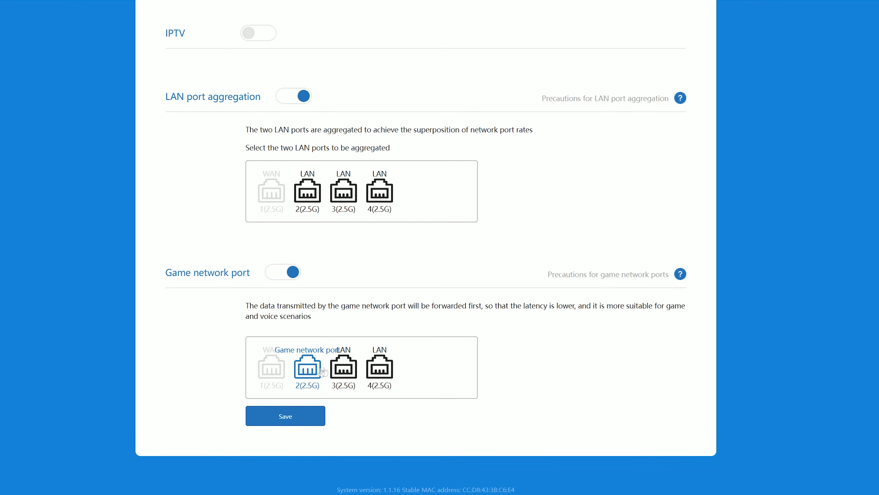
click(358, 380)
click(379, 372)
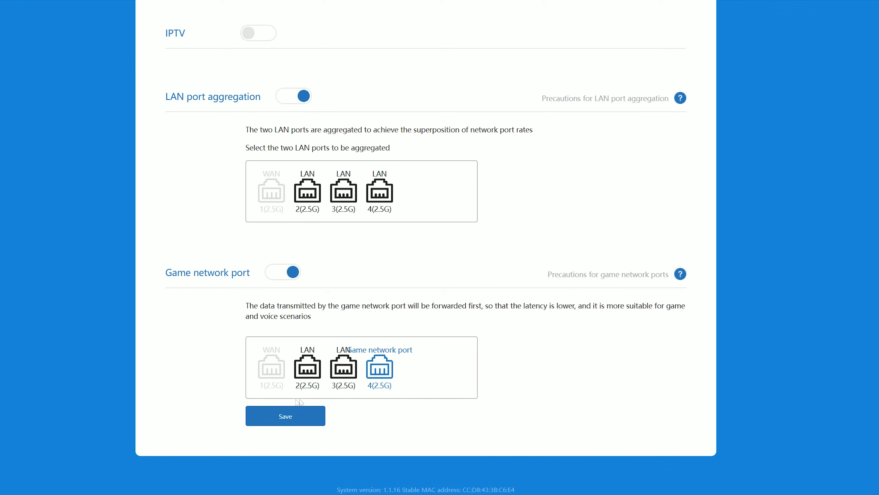
click(311, 375)
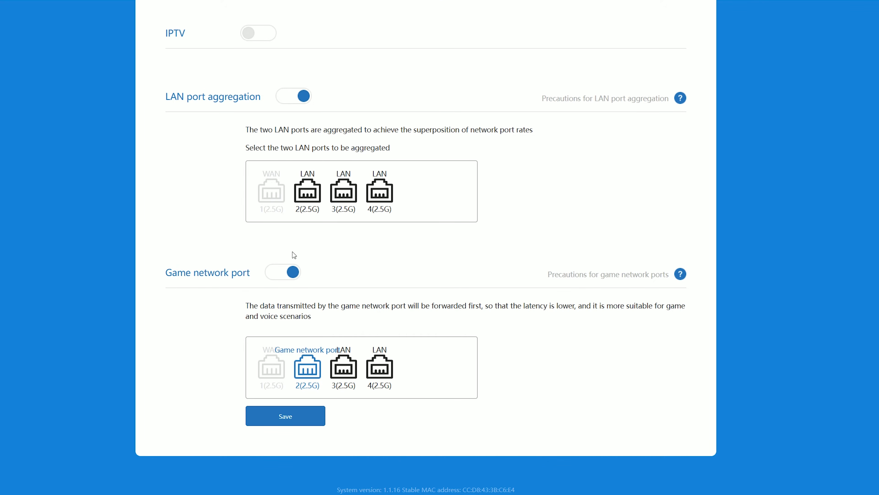
scroll(294, 255, up, 10)
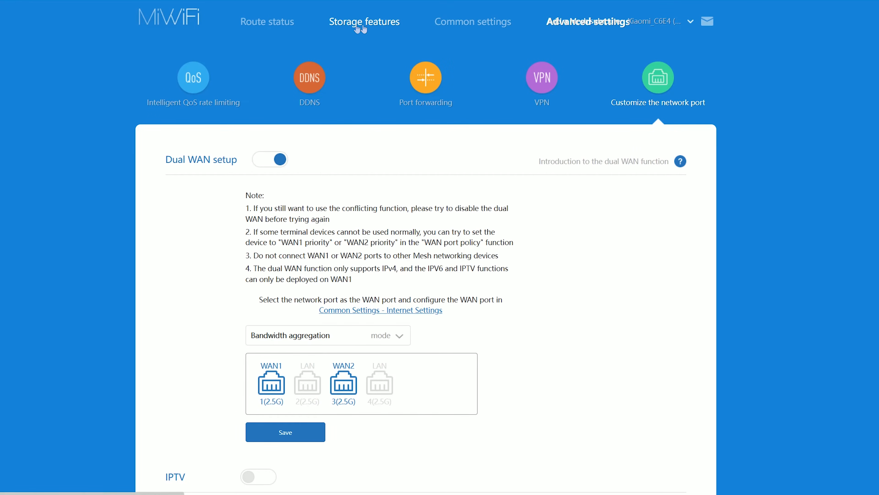
Step: Open the Docker page under Storage features, translate it to English, and start installing Docker
click(350, 27)
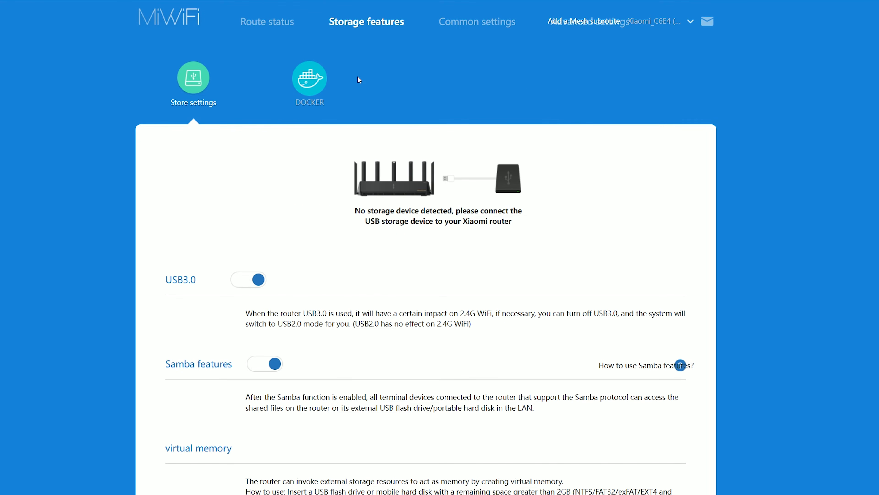
click(312, 80)
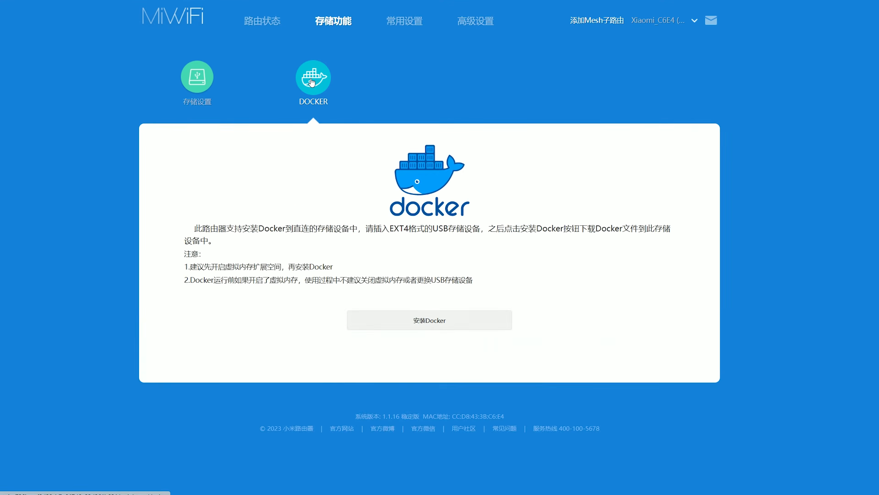
right_click(791, 205)
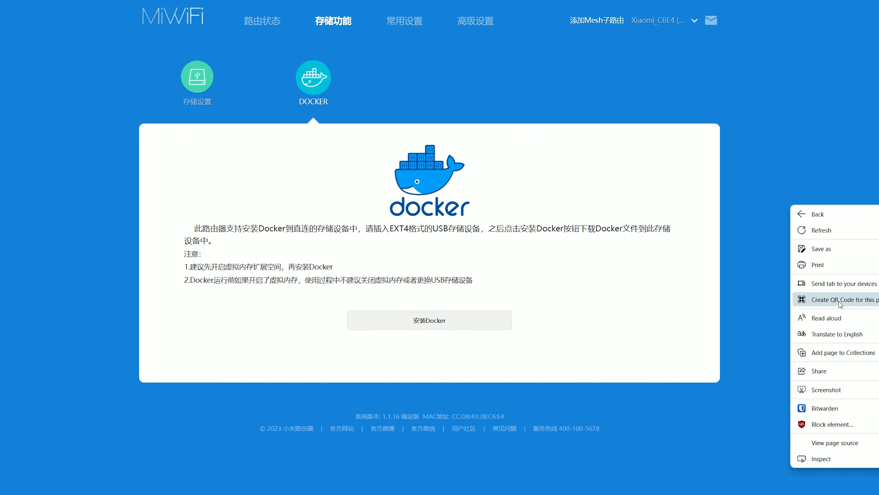
click(838, 336)
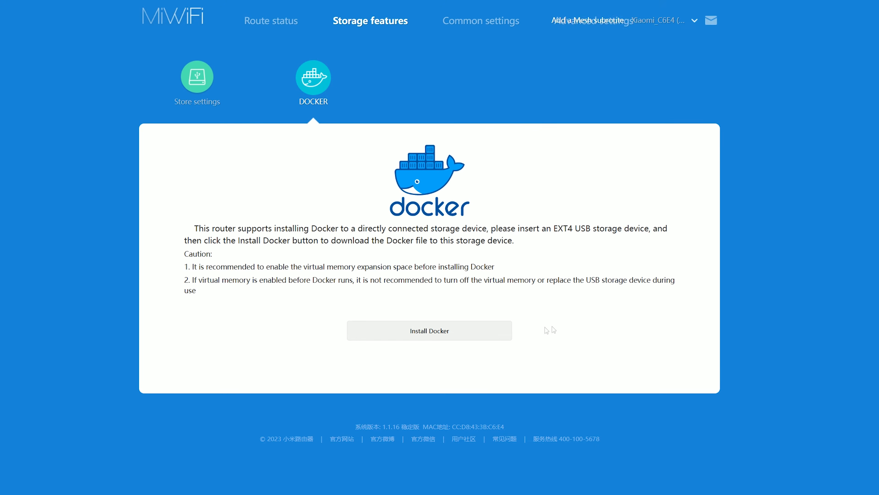
click(425, 328)
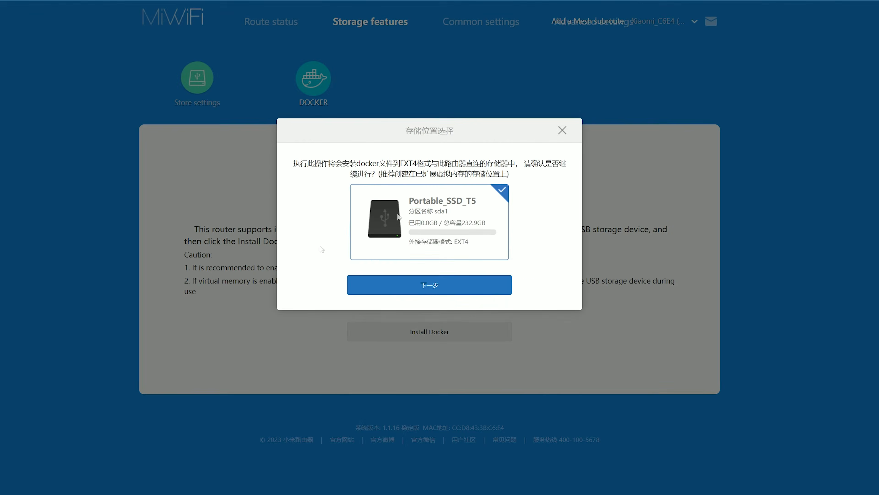
Step: Install Docker on the USB SSD and switch Docker on
click(440, 300)
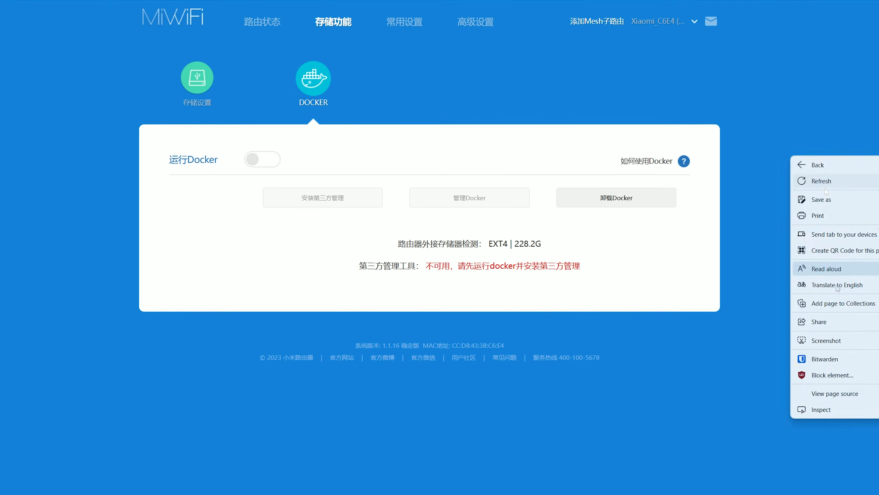
click(824, 277)
click(663, 66)
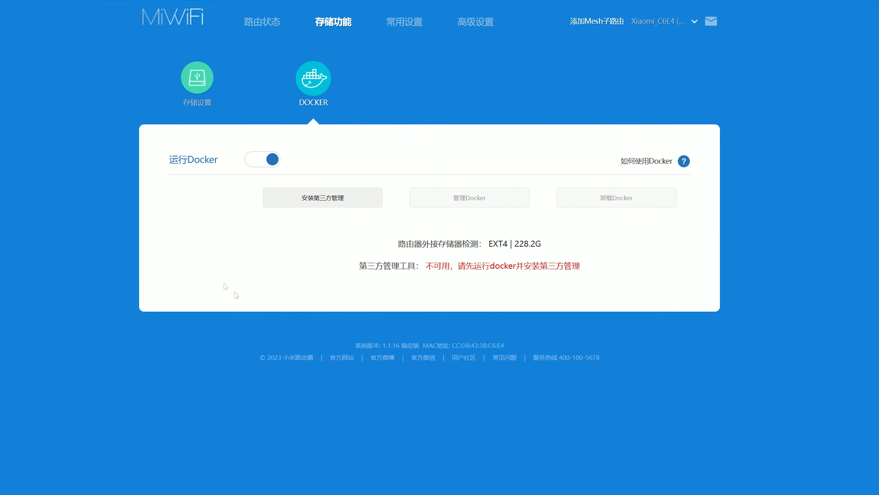
Step: Install the third-party management tool and translate the Docker page into English
right_click(756, 221)
click(790, 348)
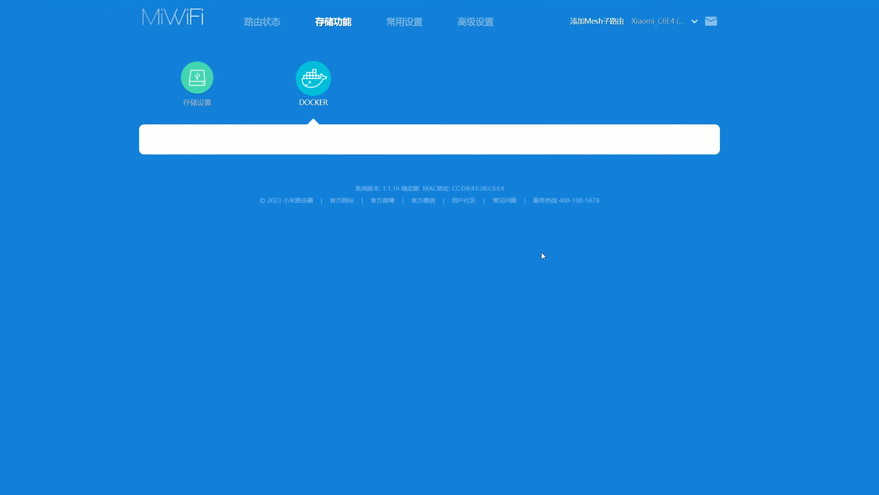
right_click(787, 170)
click(820, 295)
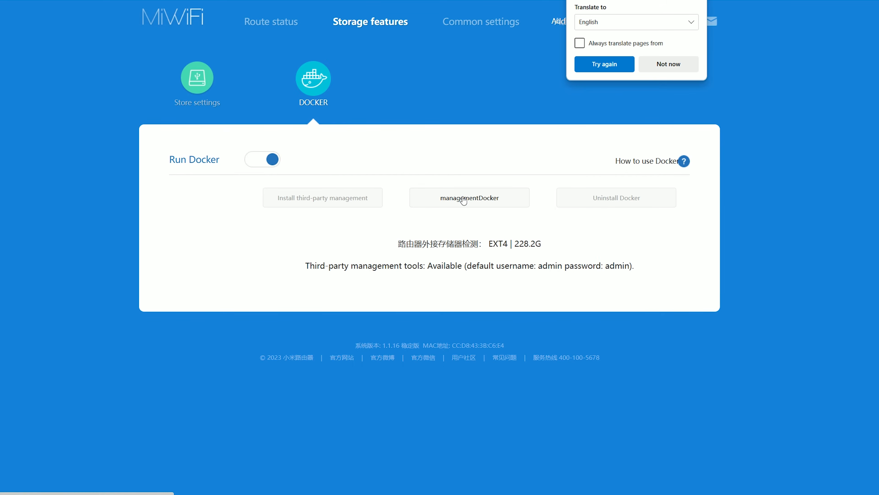
Step: Open the SimpleDocker management console and enter the default login username
click(436, 197)
text(admin)
click(386, 212)
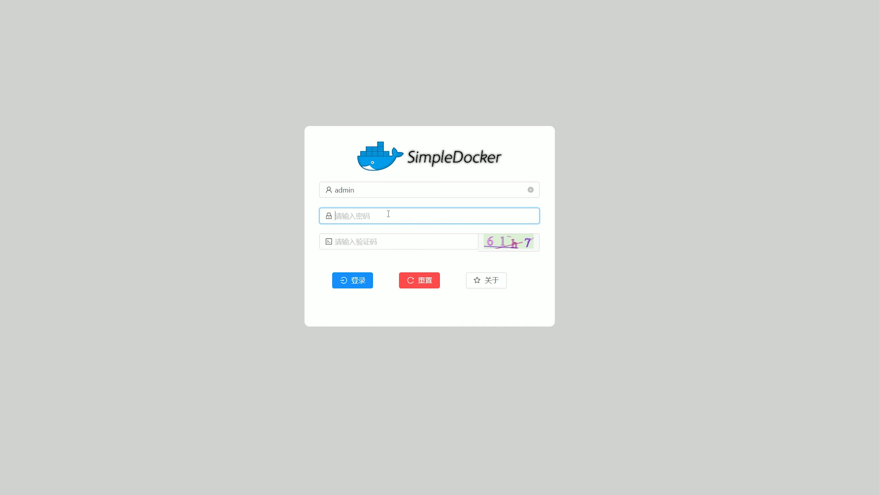
Step: Sign in to SimpleDocker with the default password and the shown verification code
text(admin)
click(398, 242)
text(61h7)
click(350, 281)
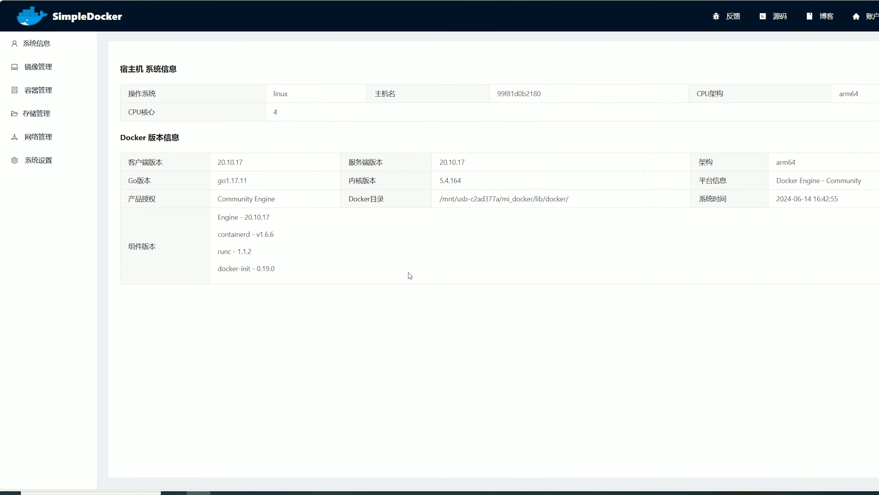
Step: Translate the dashboard into English and pull the adguard/adguardhome image
right_click(645, 307)
click(738, 181)
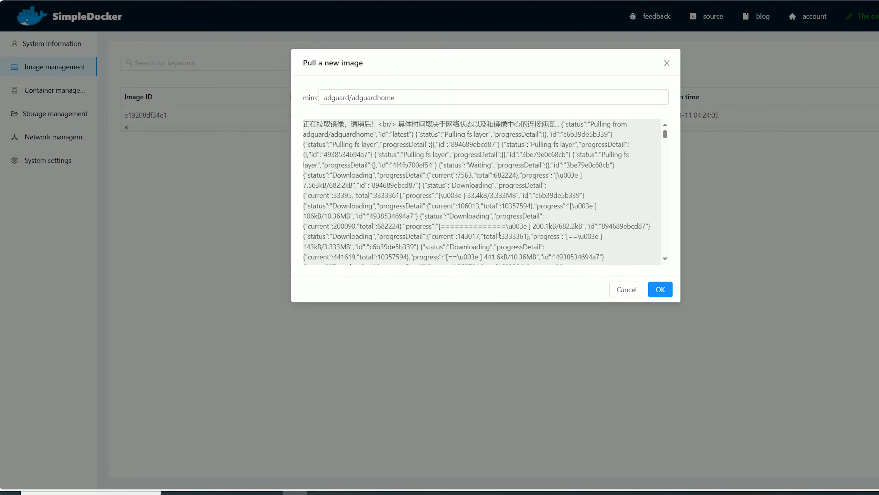
scroll(500, 235, down, 15)
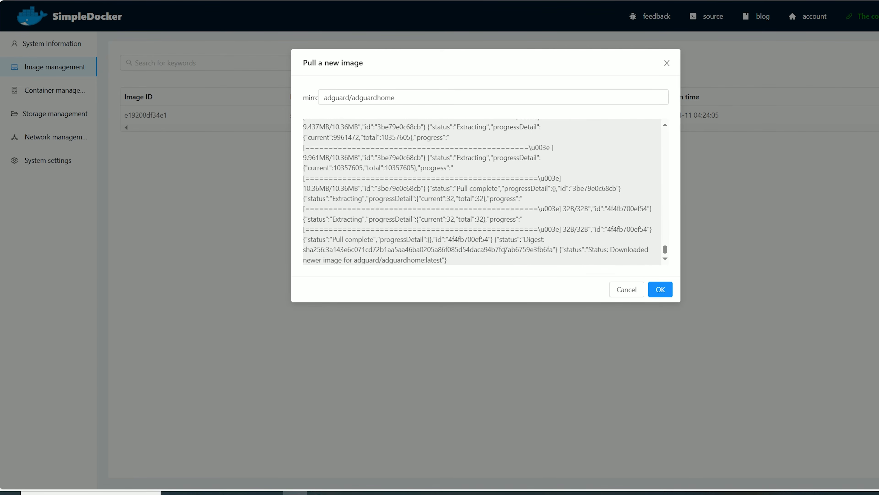
click(666, 292)
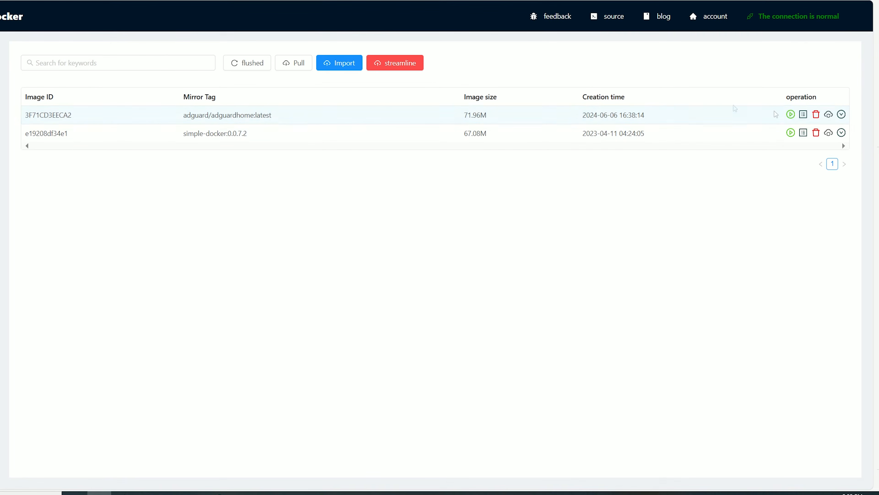
Step: Create and run an AdGuard container in simple mode, then request a terminal for adguard-container
click(790, 115)
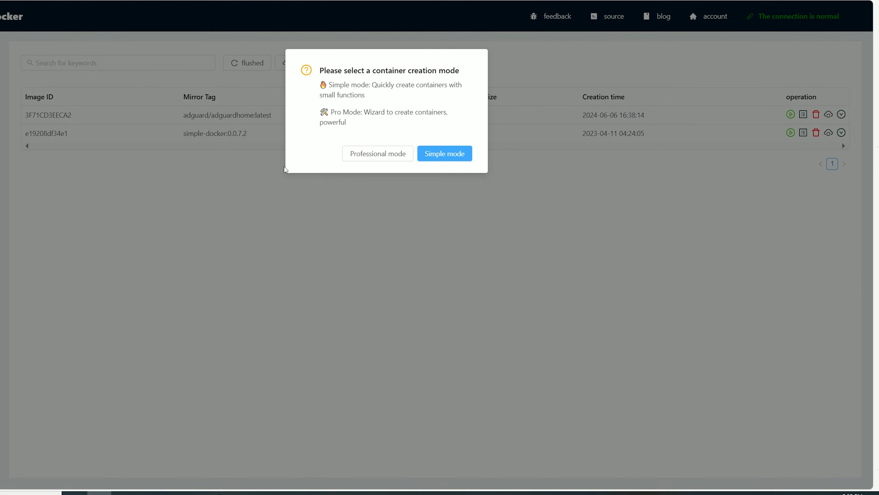
click(449, 155)
click(326, 128)
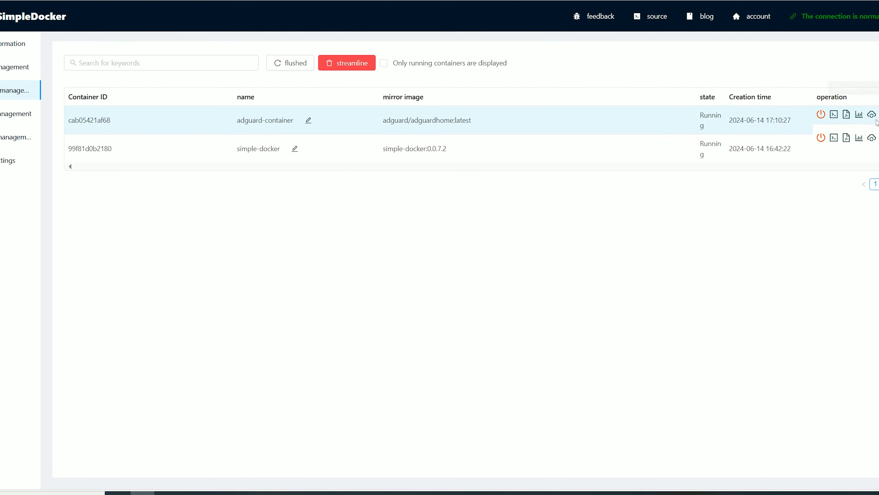
mouse_move(878, 115)
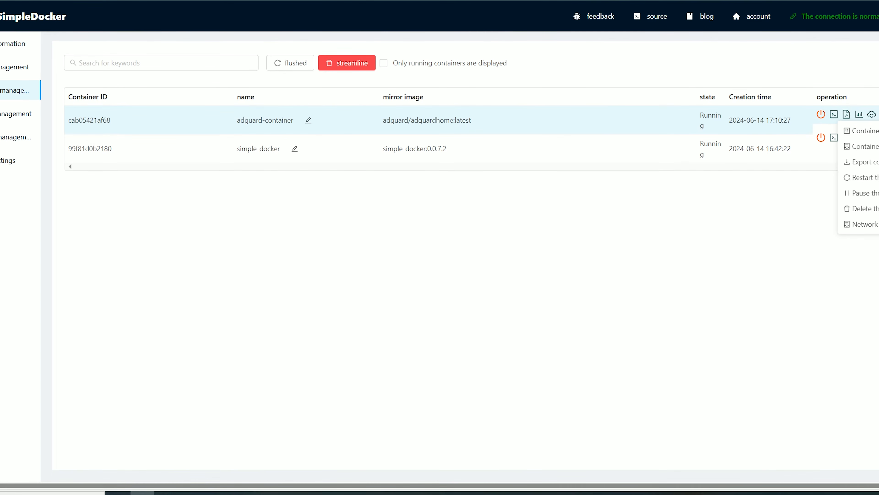
click(834, 114)
Step: Confirm the container terminal and pull the frapsoft/snort image
click(497, 149)
text(docker pull frapsoft/snort)
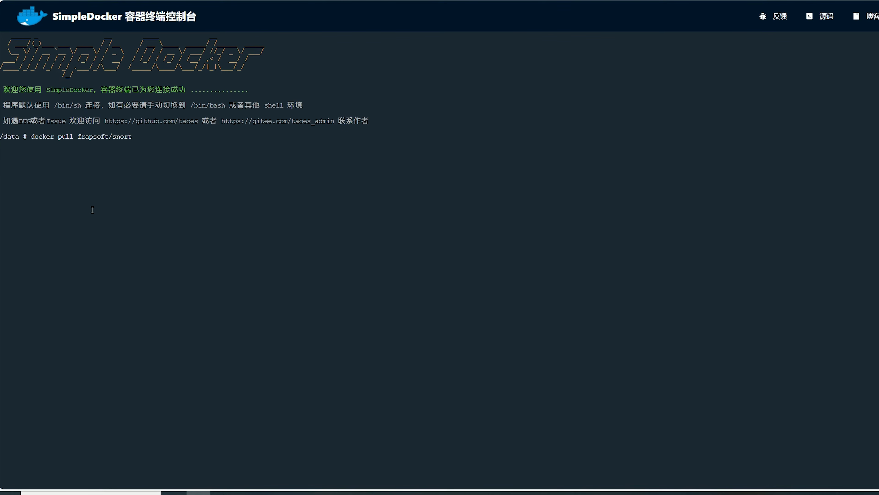
key(Return)
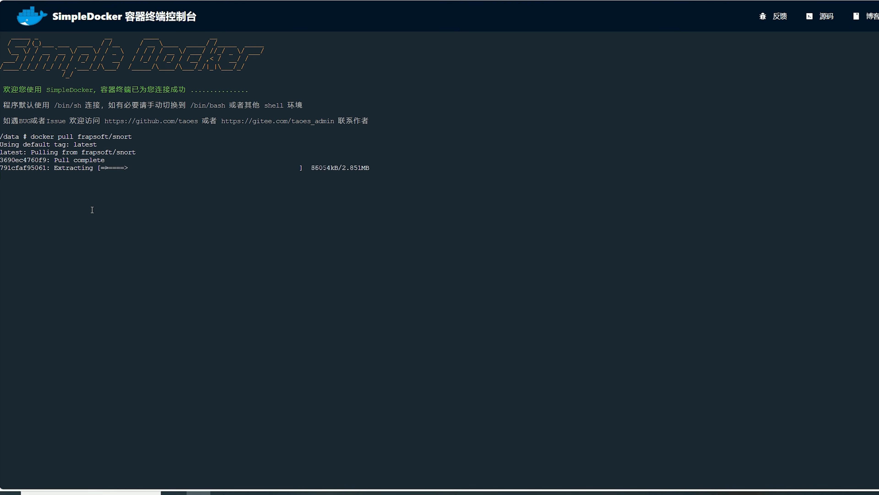
Step: Run the adguardhome docker run command, then retry with a revised version after errors
key(ctrl+l)
right_click(68, 136)
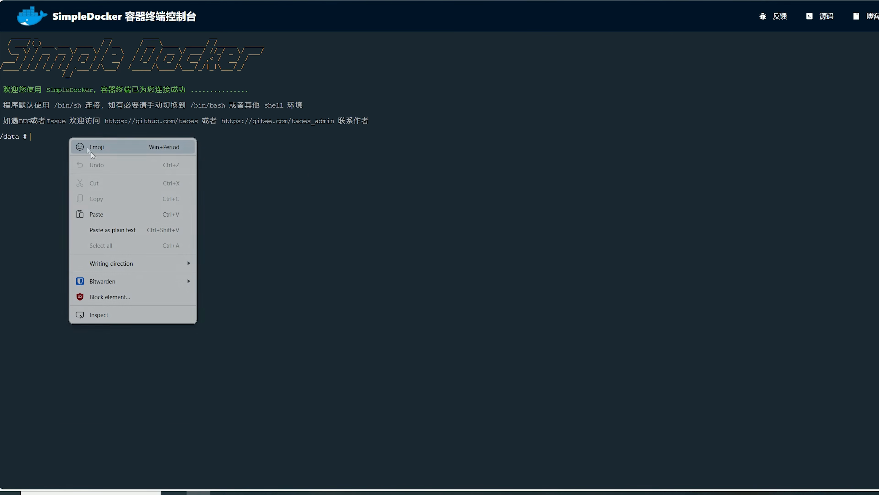
click(96, 215)
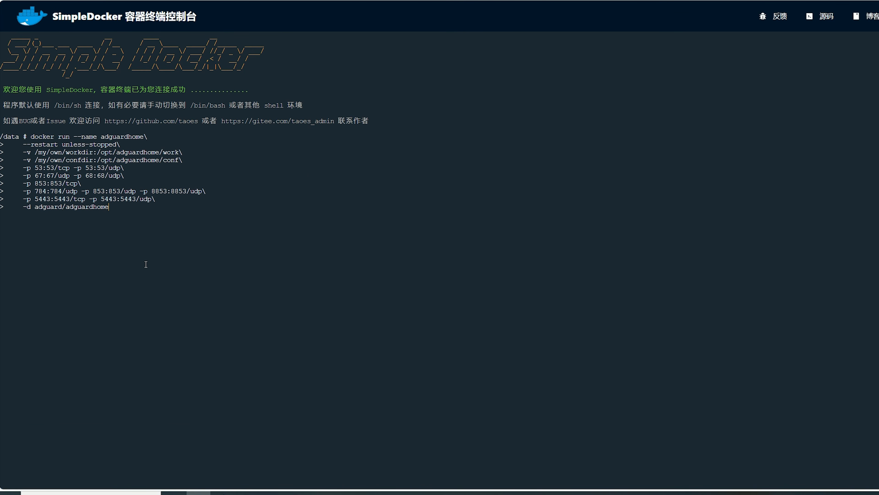
key(Return)
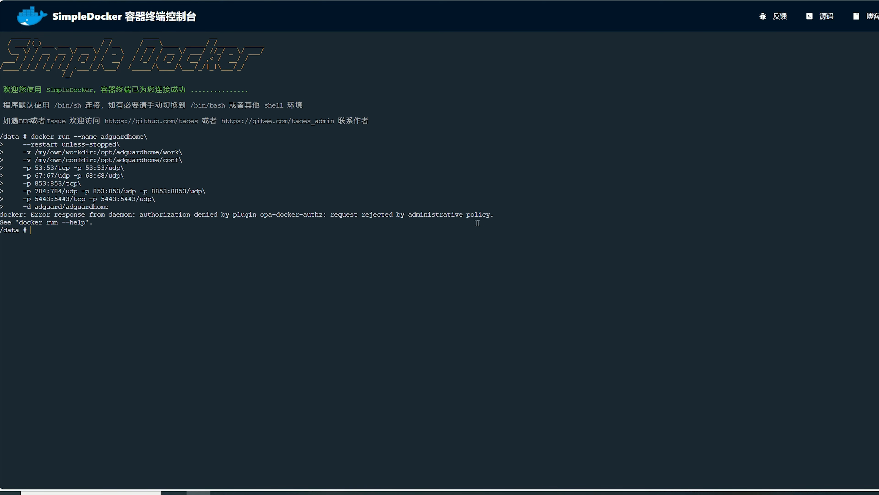
key(ctrl+l)
right_click(62, 139)
click(106, 215)
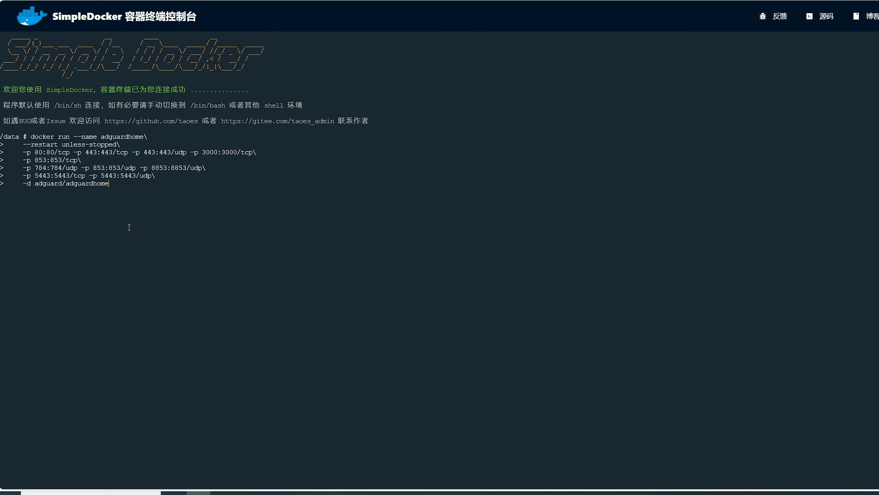
key(Return)
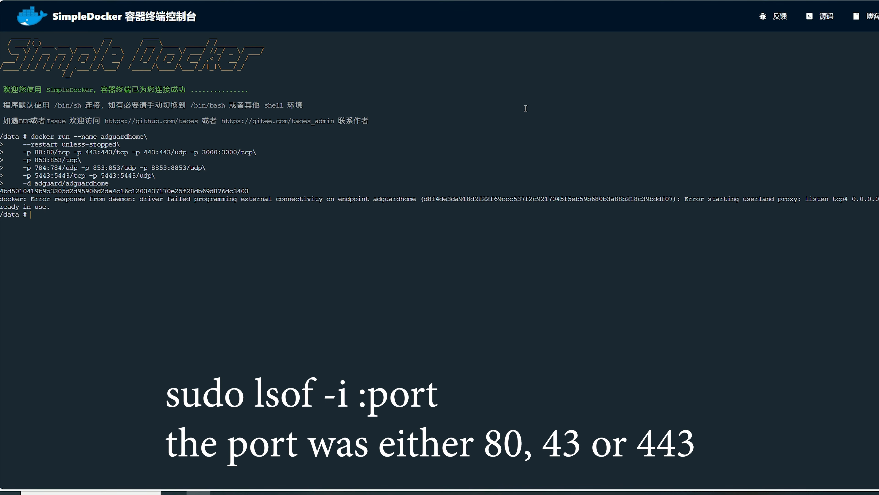
Step: Run the adguardhome command again with fewer published ports
key(ctrl+l)
right_click(103, 141)
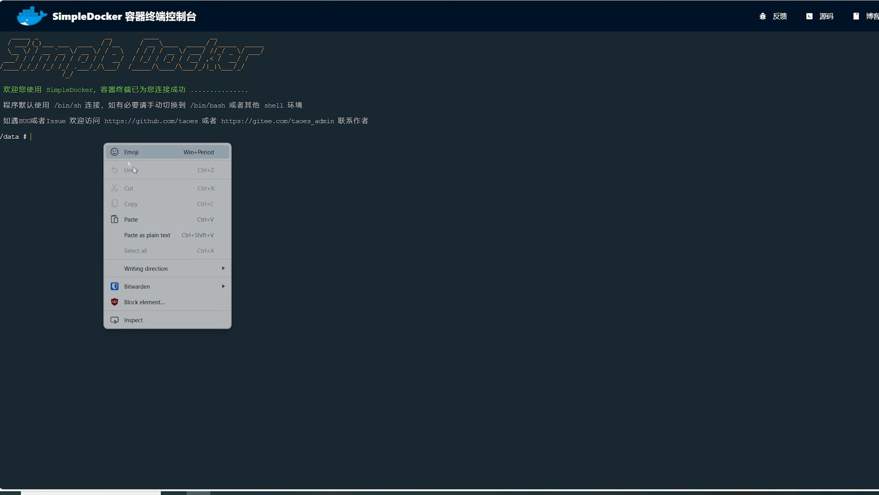
click(139, 218)
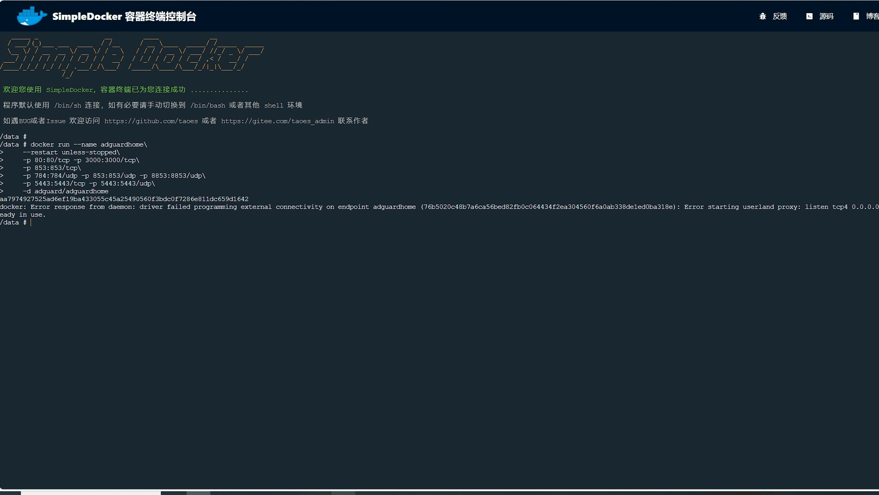
key(ctrl+l)
right_click(57, 135)
click(104, 213)
key(Return)
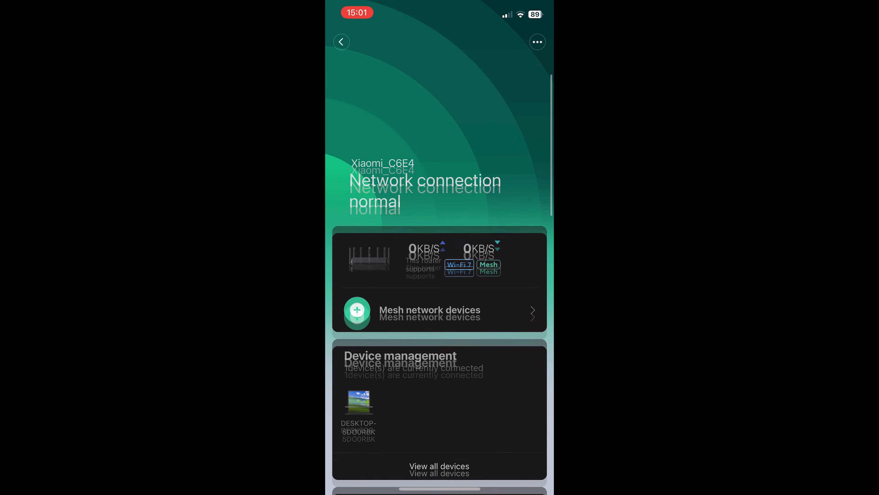
scroll(440, 277, down, 5)
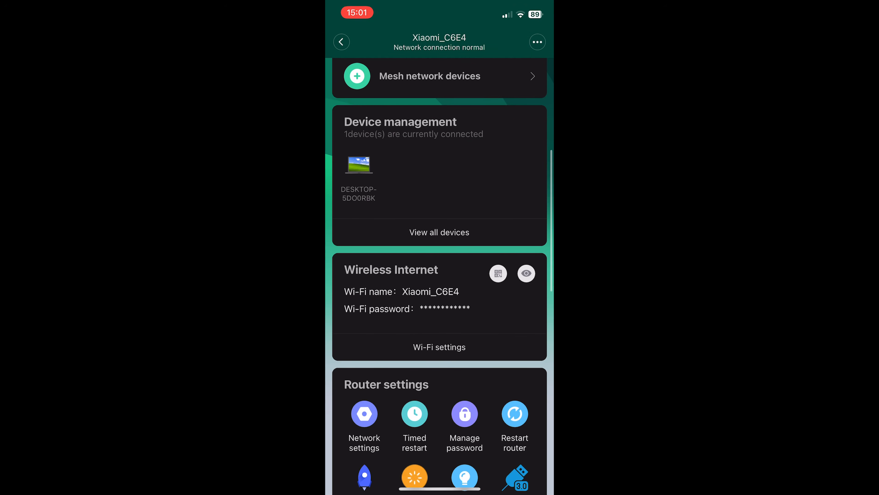
scroll(440, 277, down, 6)
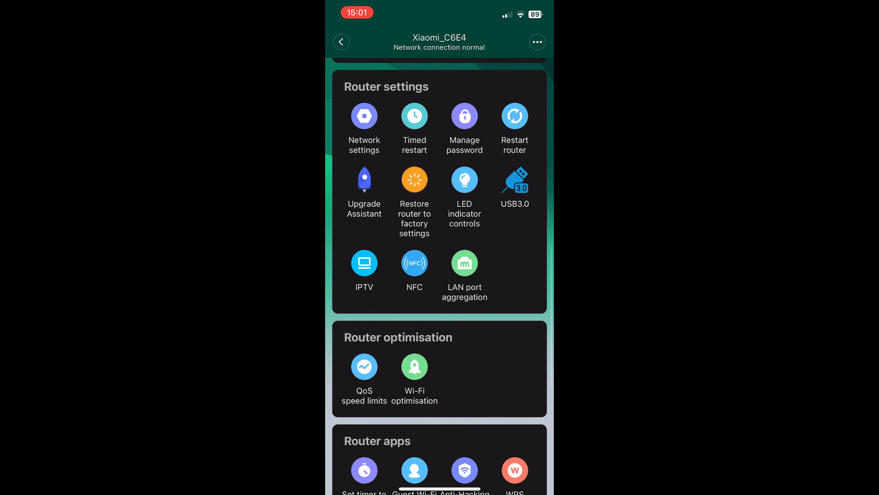
scroll(439, 277, down, 2)
click(465, 369)
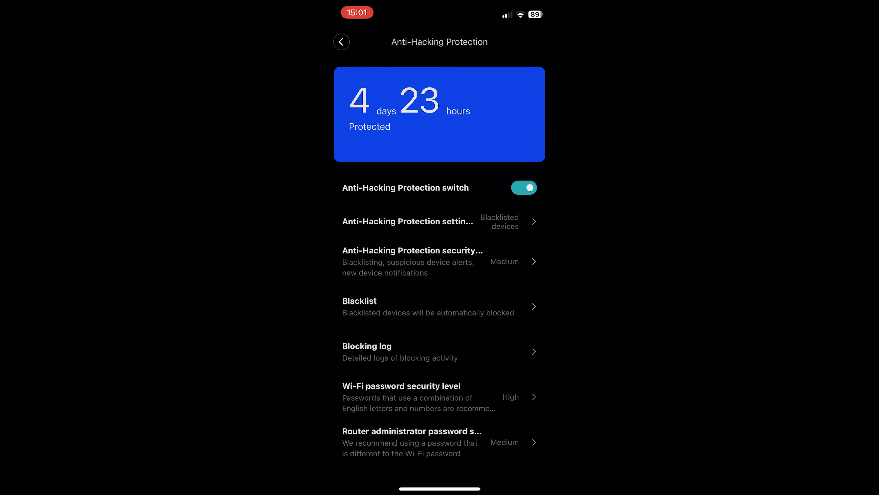
scroll(439, 312, down, 1)
click(342, 42)
right_click(48, 137)
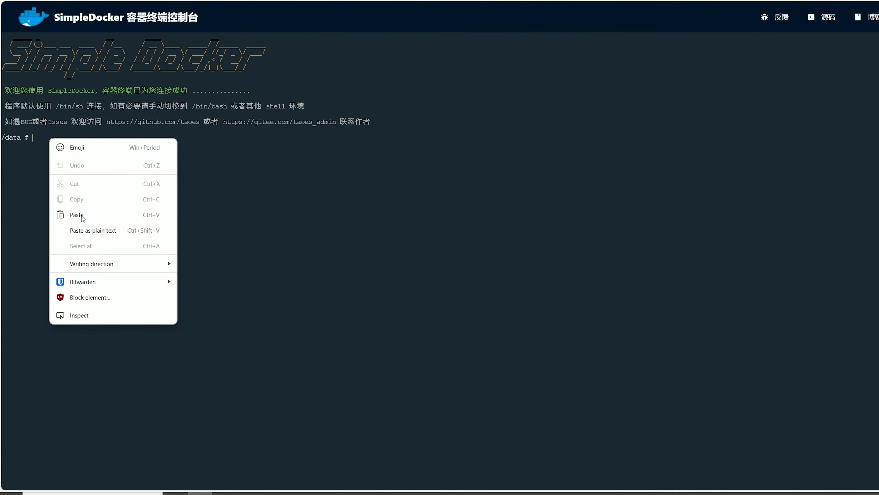
click(82, 215)
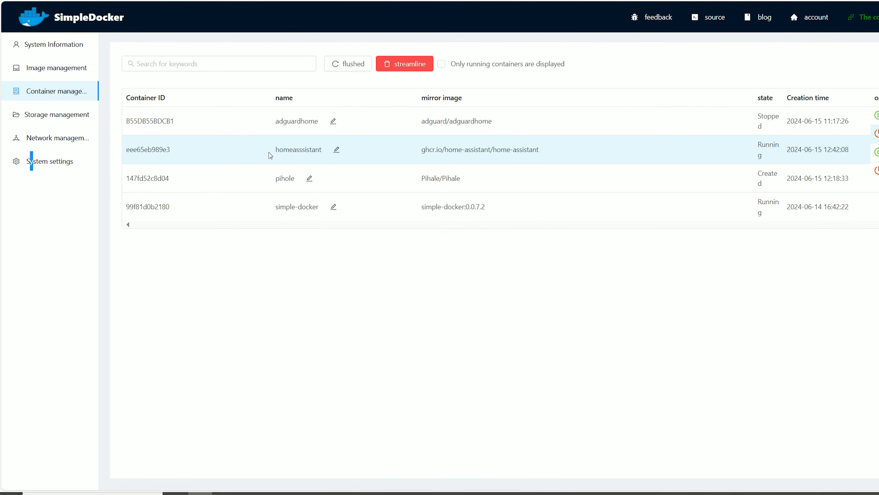
Step: Highlight the new homeassistant container row in the container list to check it
drag(269, 153, 705, 364)
click(593, 224)
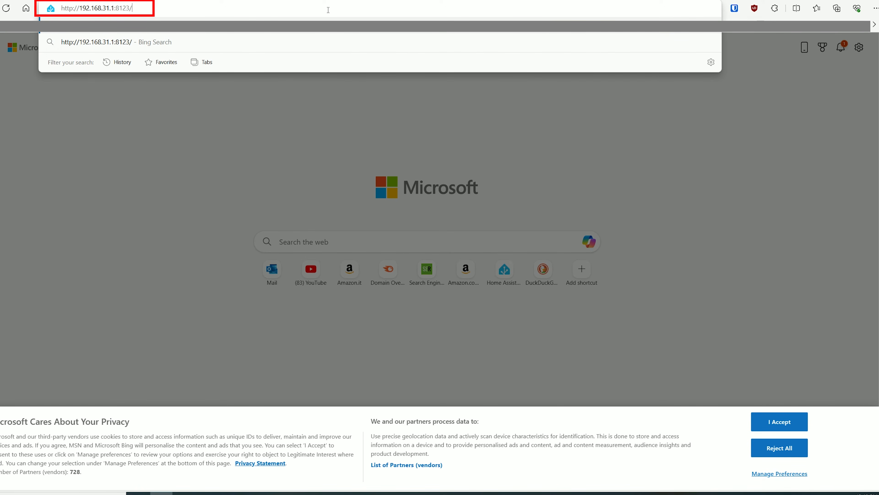
Step: Load Home Assistant at 192.168.31.1:8123, set Florence as home location and finish onboarding
key(Return)
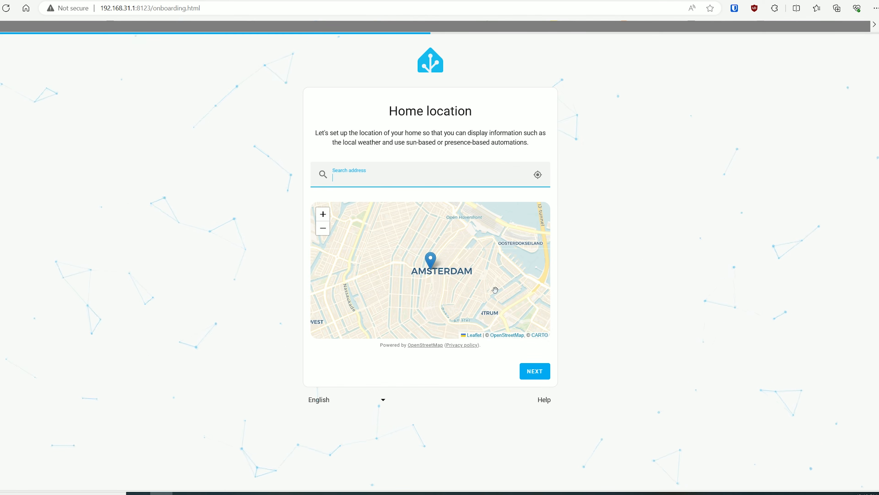
text(Florence)
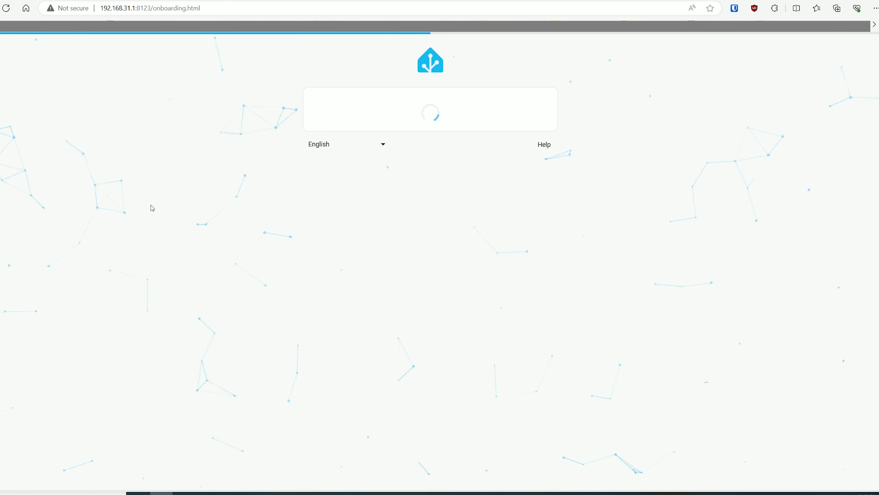
click(535, 314)
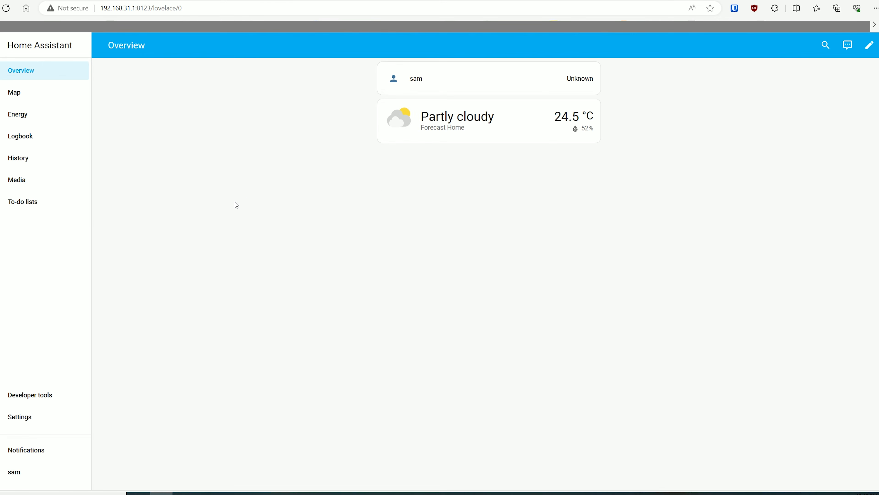
Step: Browse the Developer tools, Map, Energy and Logbook pages
click(29, 394)
scroll(166, 347, down, 1)
scroll(166, 347, up, 1)
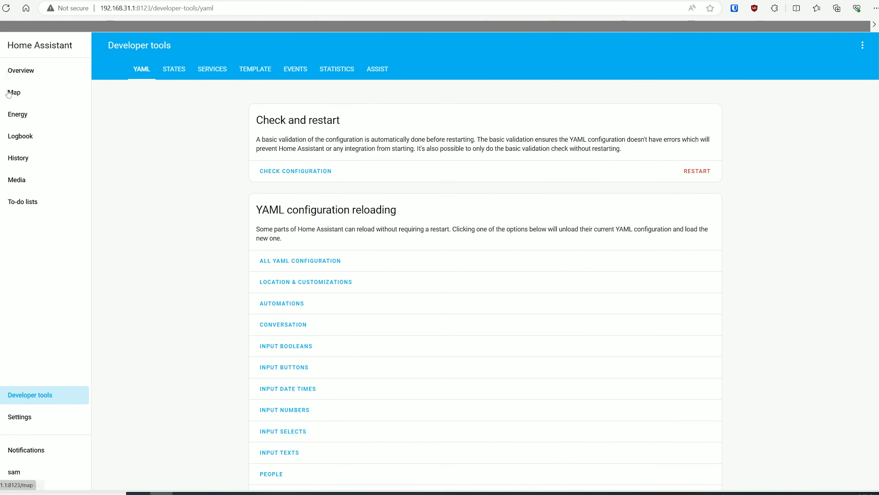
click(9, 92)
click(16, 115)
click(20, 139)
Step: Review the integrations, devices and entities lists under Settings
click(19, 416)
click(412, 112)
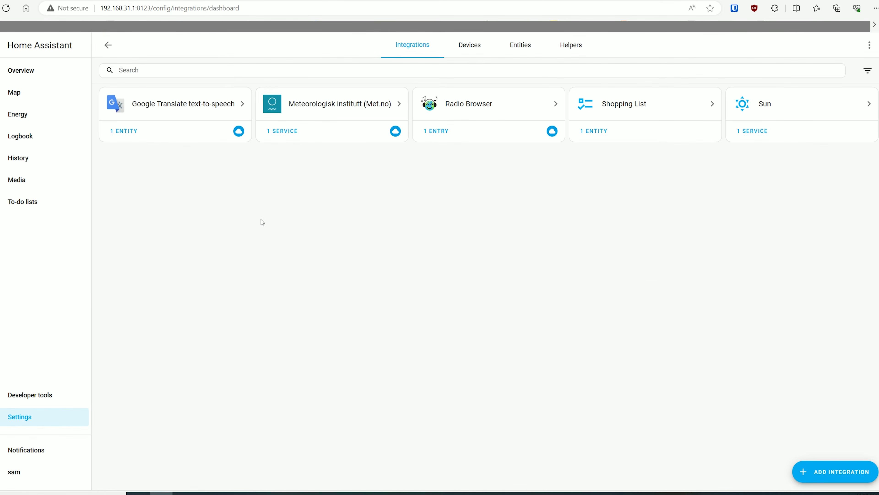
click(470, 45)
click(520, 45)
click(108, 44)
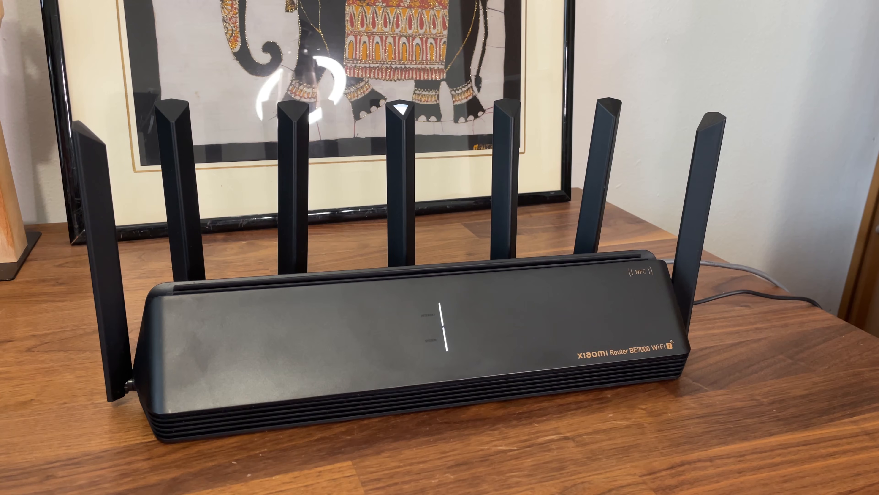